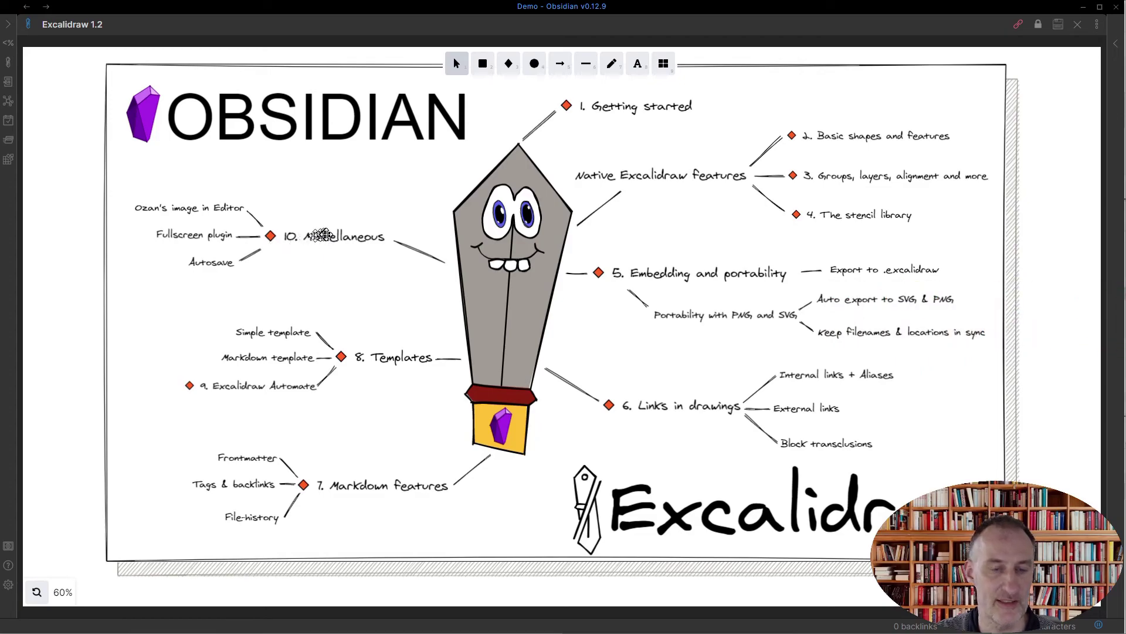
Open the linked '10. Miscellaneous' note from its element in the mind-map drawing
left_click(326, 236, "ctrl")
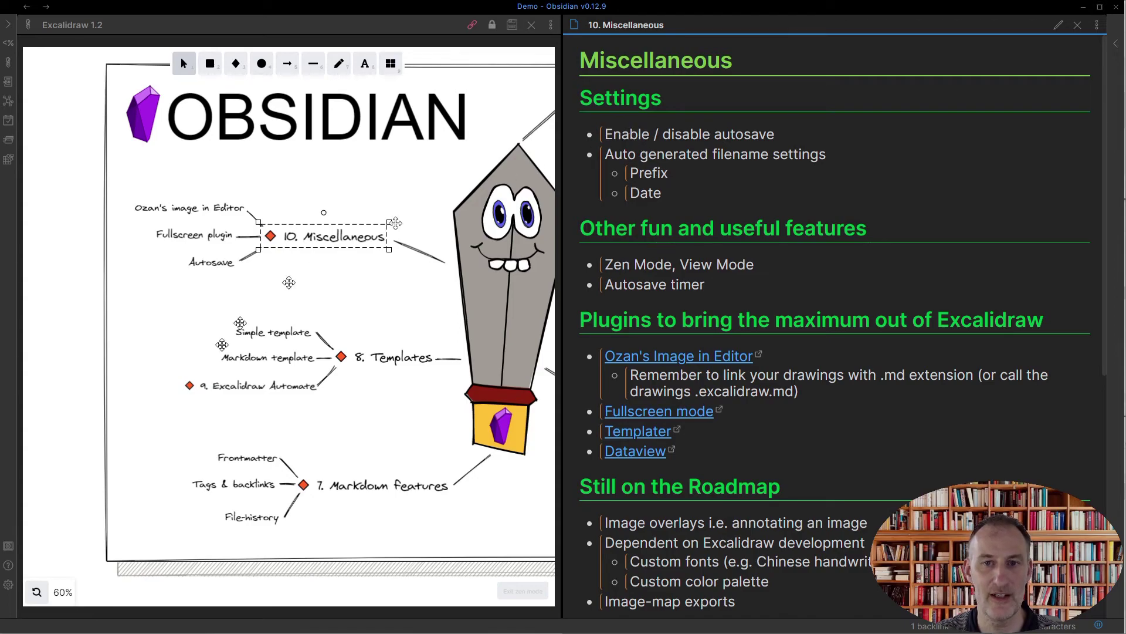
Open Obsidian settings and bring up the Excalidraw plugin's options page
left_click(8, 585)
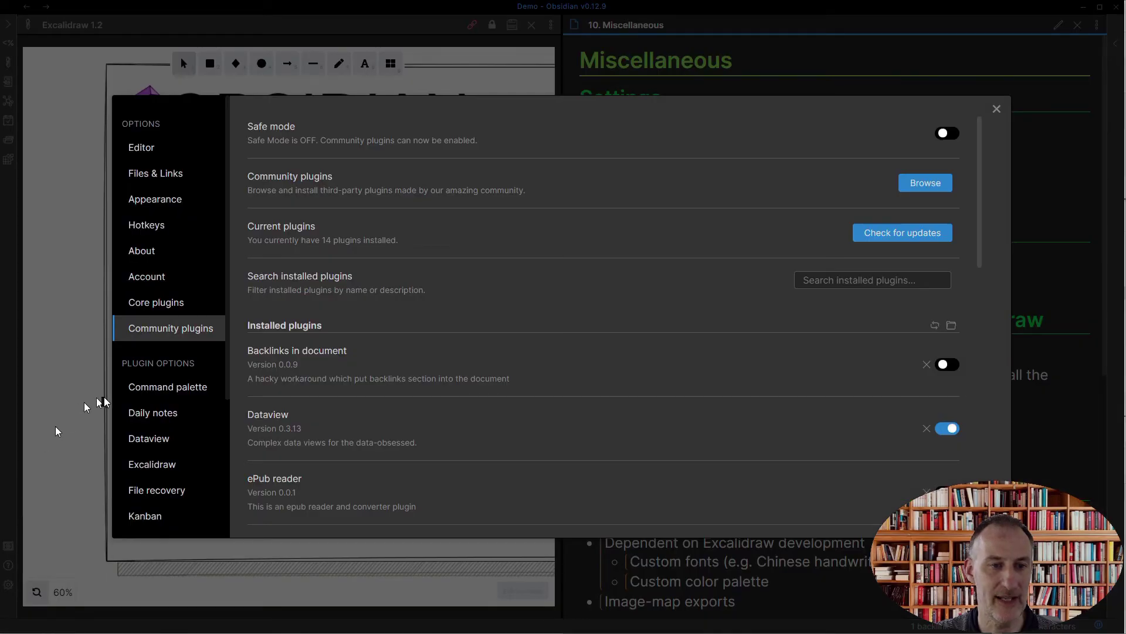
scroll(176, 433, "down", 1)
left_click(171, 413)
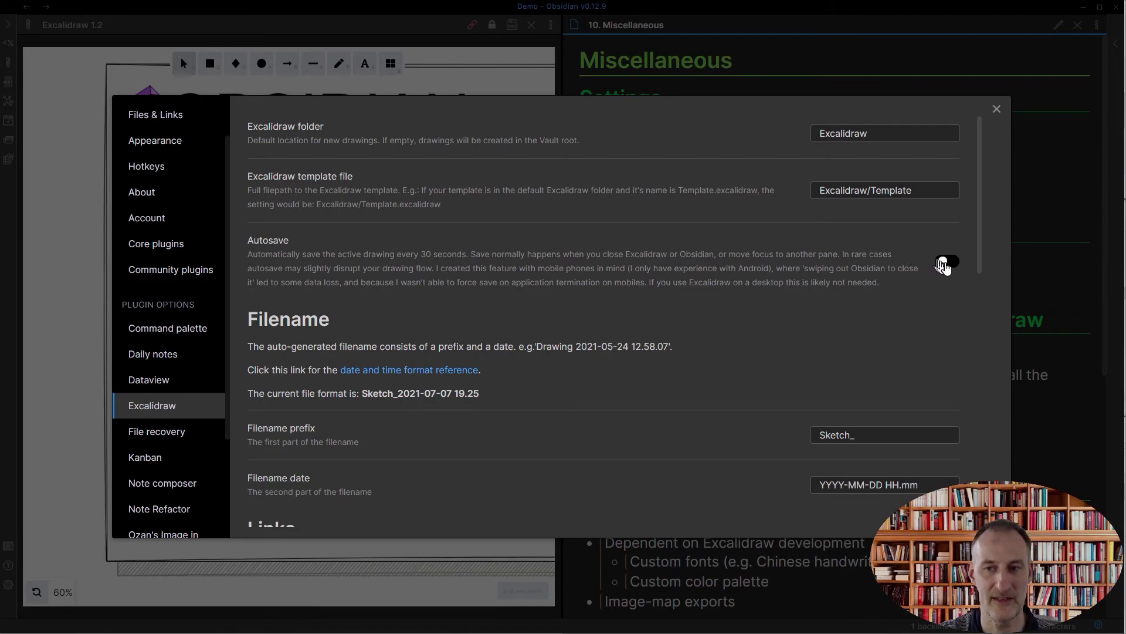
Review the Excalidraw filename prefix 'Sketch_' and date format 'YYYY-MM-DD HH.mm', leaving both unchanged
scroll(548, 313, "down", 3)
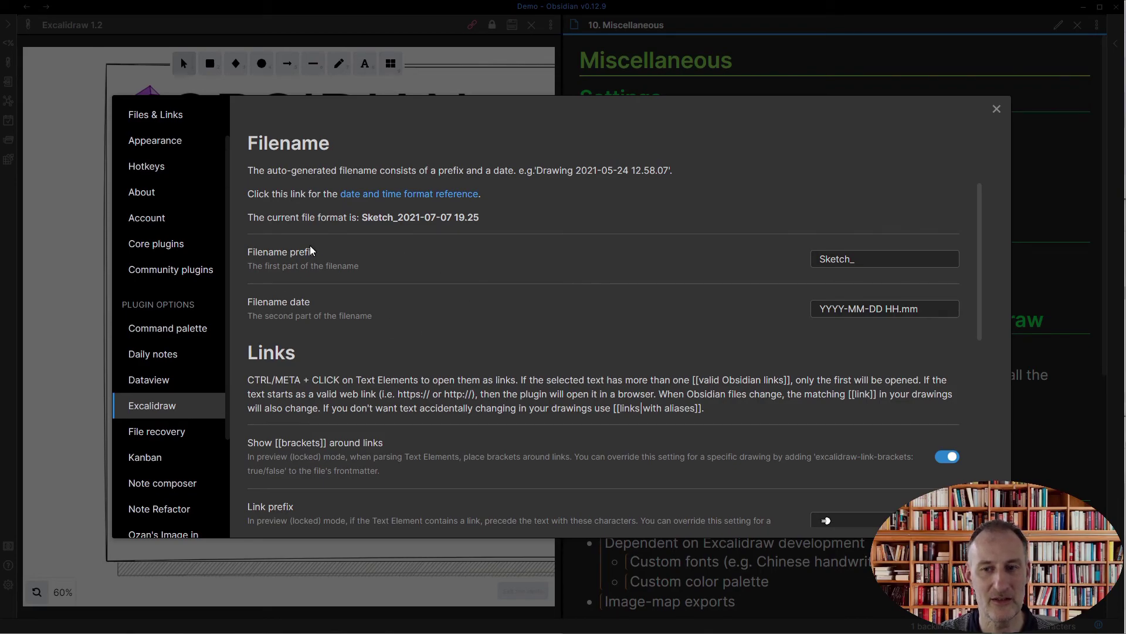
left_click(870, 259)
left_click_drag(870, 259, 783, 260)
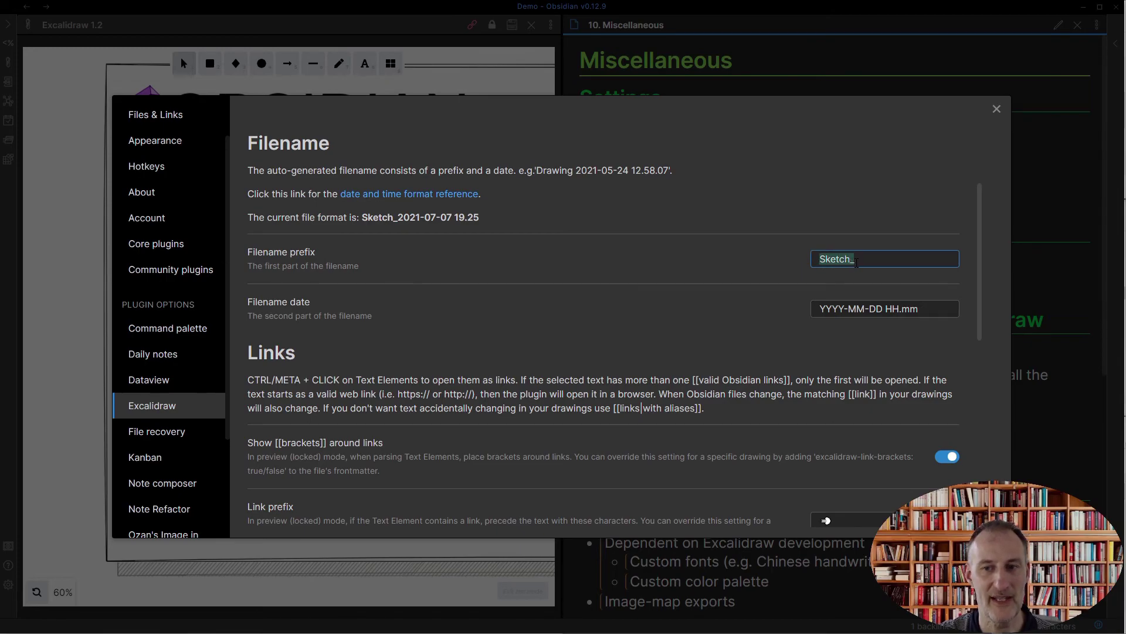
left_click_drag(818, 310, 935, 311)
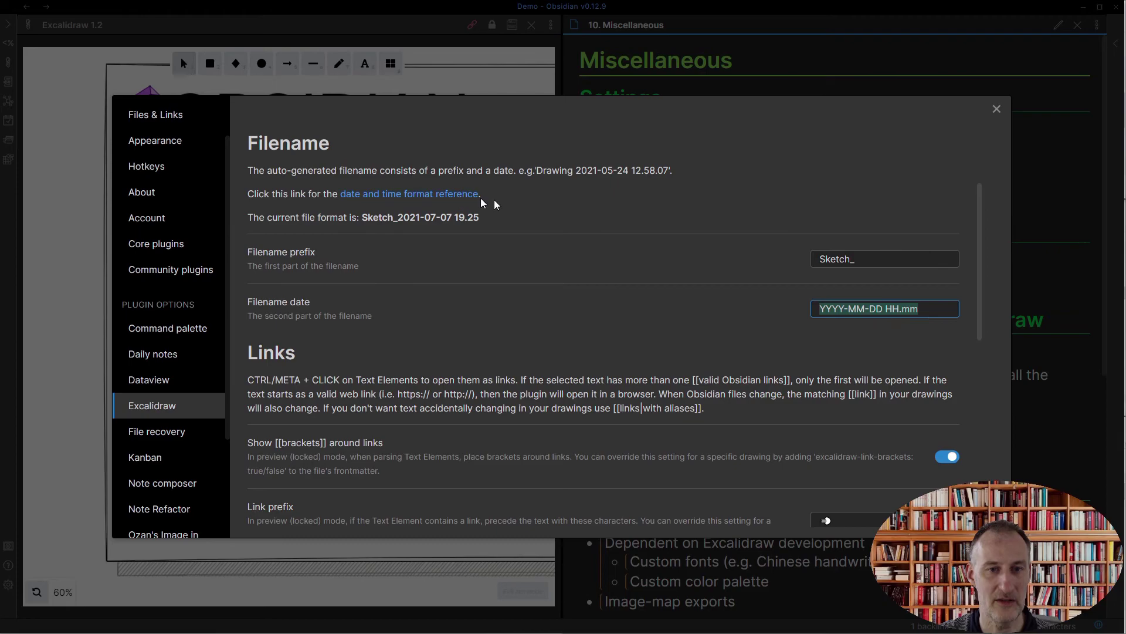
Close the settings and turn on Zen mode for the mind-map drawing
left_click(997, 110)
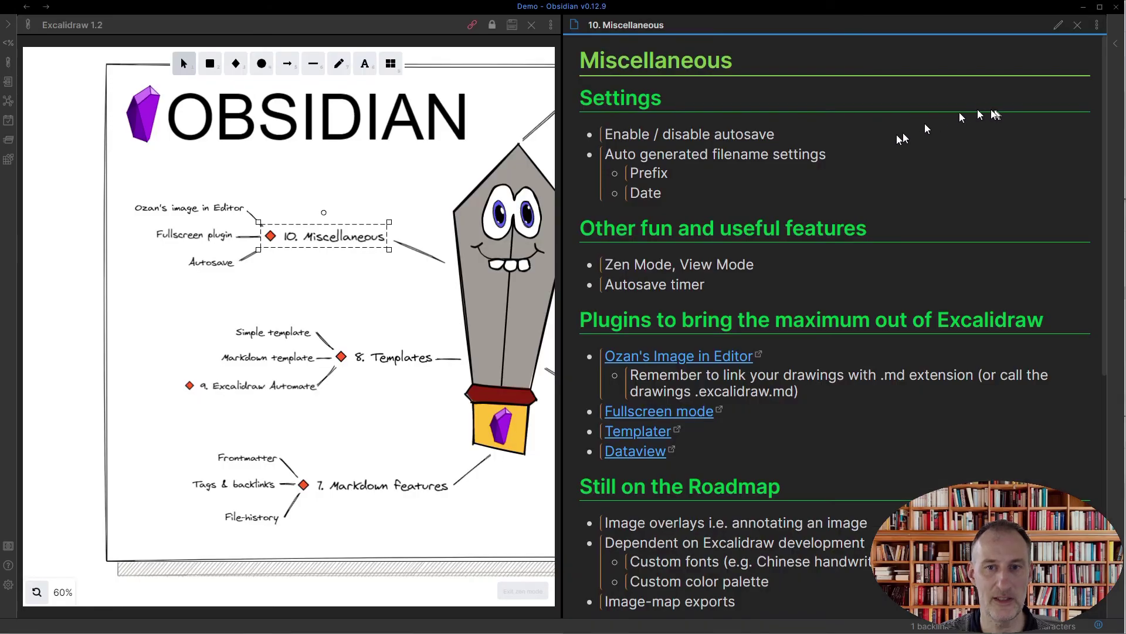
scroll(719, 193, "down", 2)
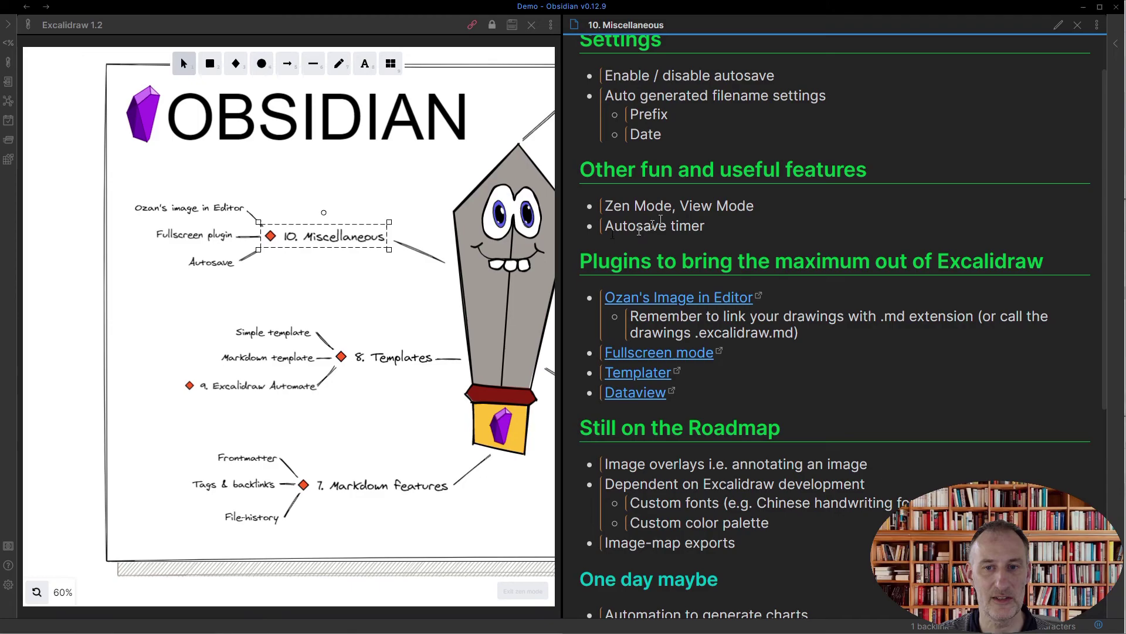
left_click(340, 183)
right_click(340, 183)
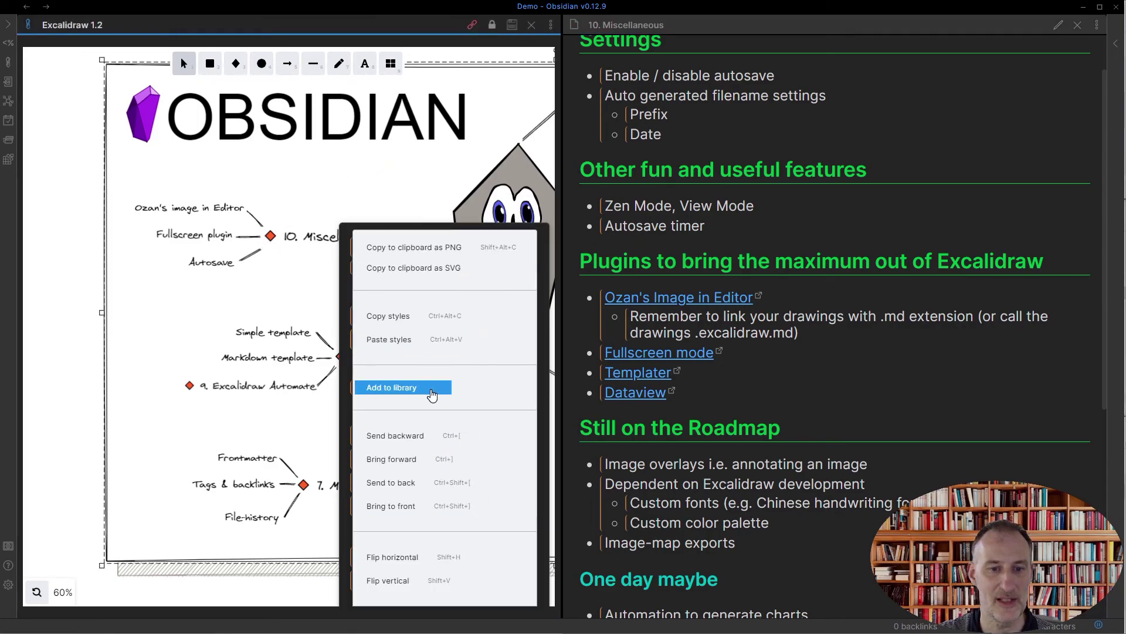
right_click(67, 109)
left_click(128, 280)
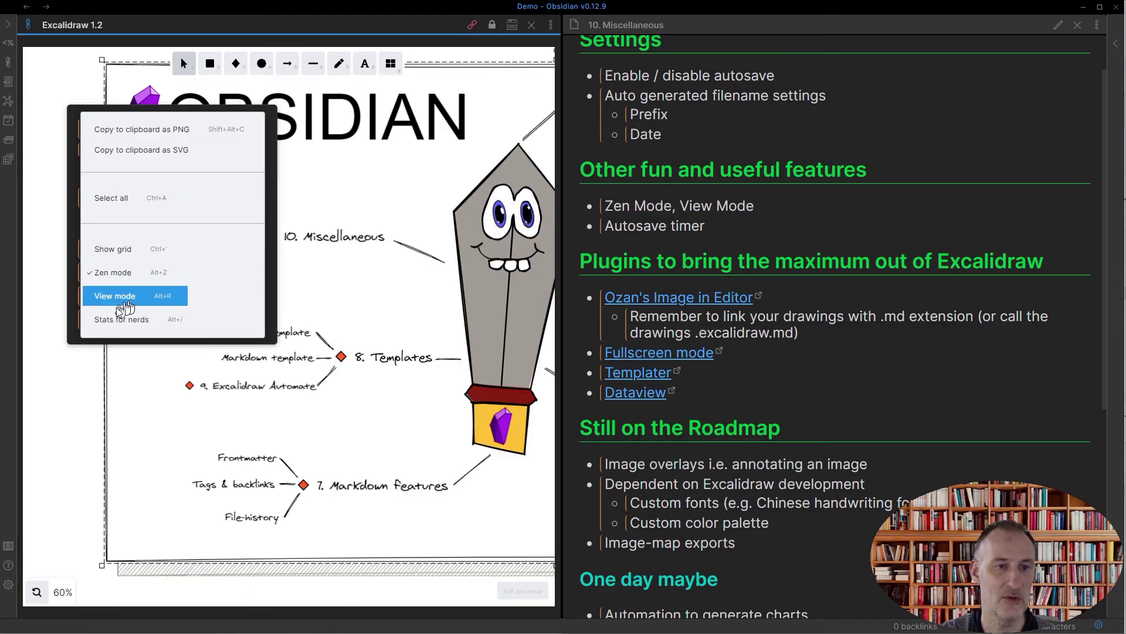
left_click(78, 398)
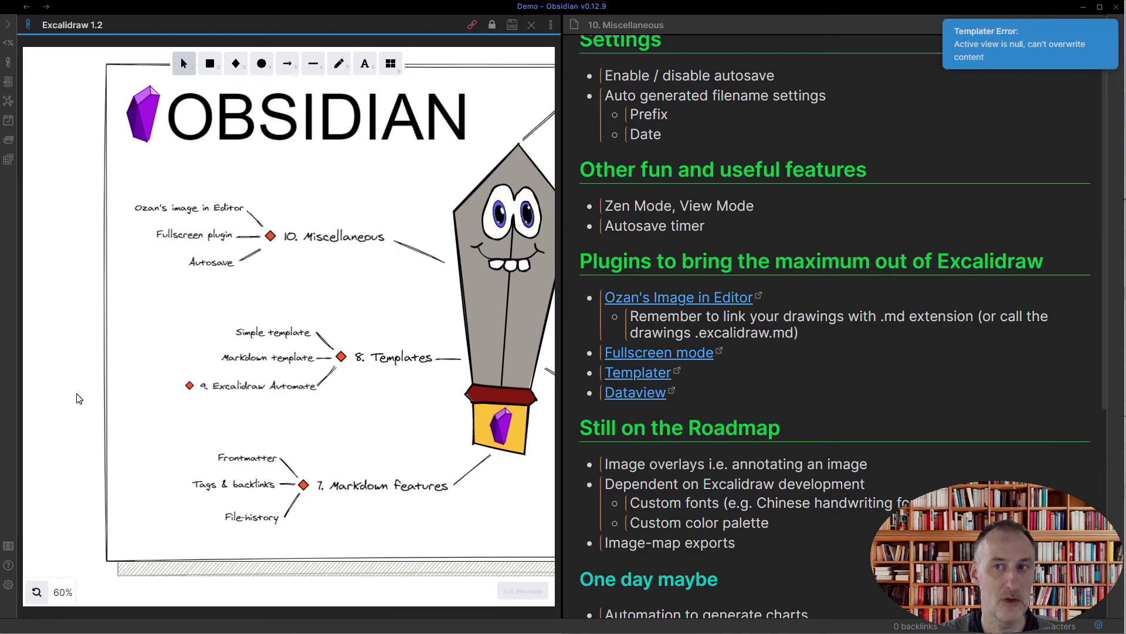
Switch the drawing to View mode, hiding the toolbar, and pan it slightly
right_click(97, 240)
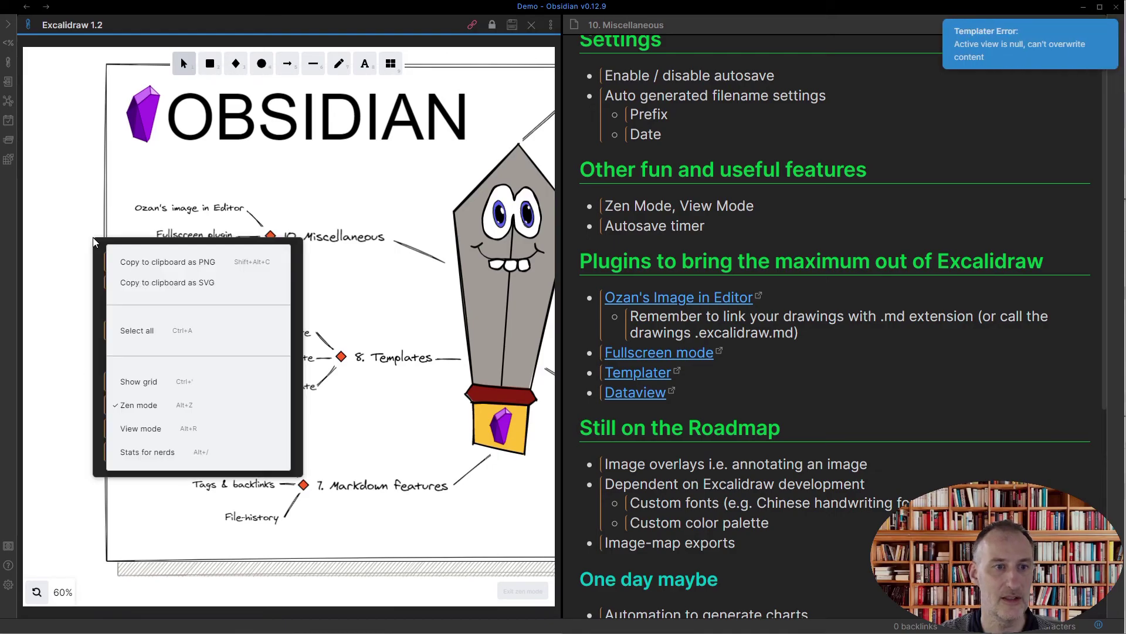
left_click(169, 428)
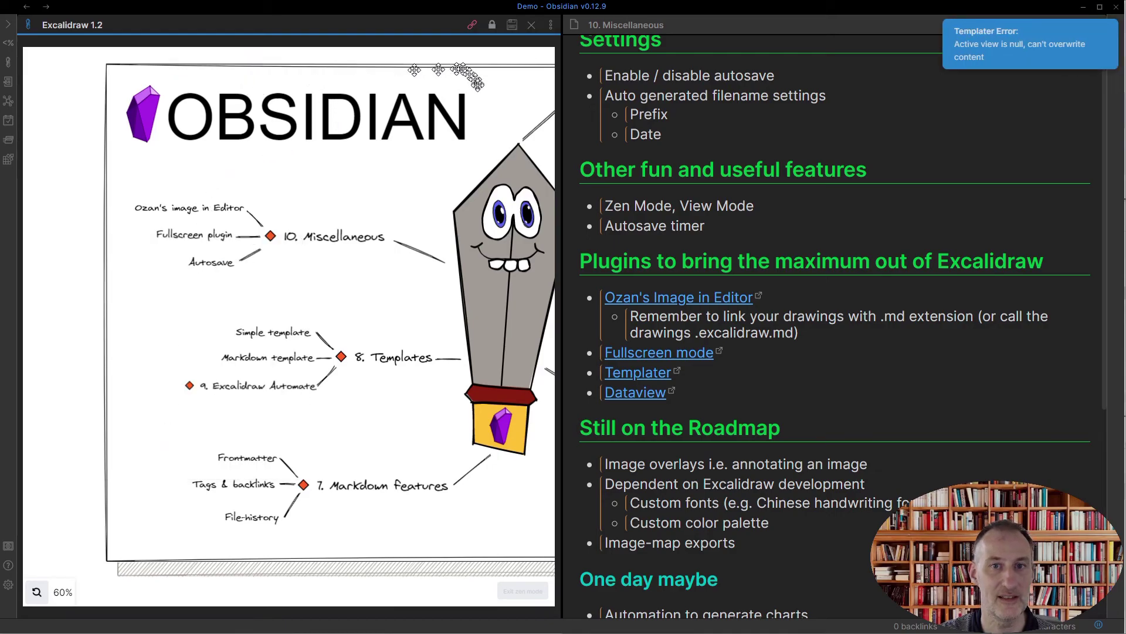
mouse_move(205, 241)
left_mouse_down()
mouse_move(223, 178)
mouse_move(193, 279)
left_mouse_up()
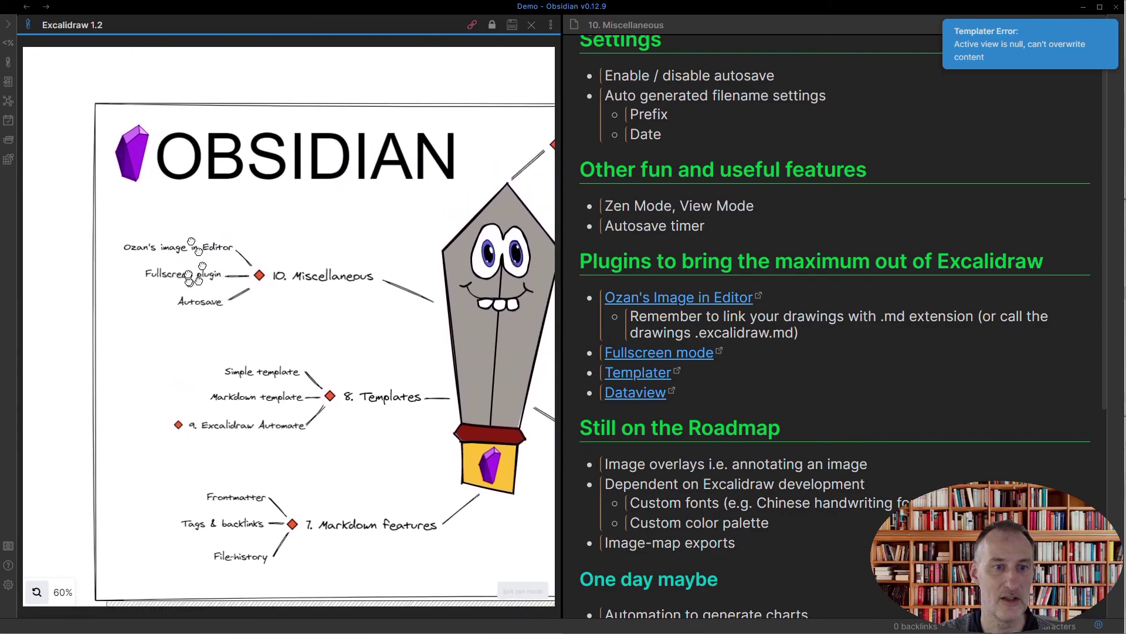
scroll(194, 279, "down", 2)
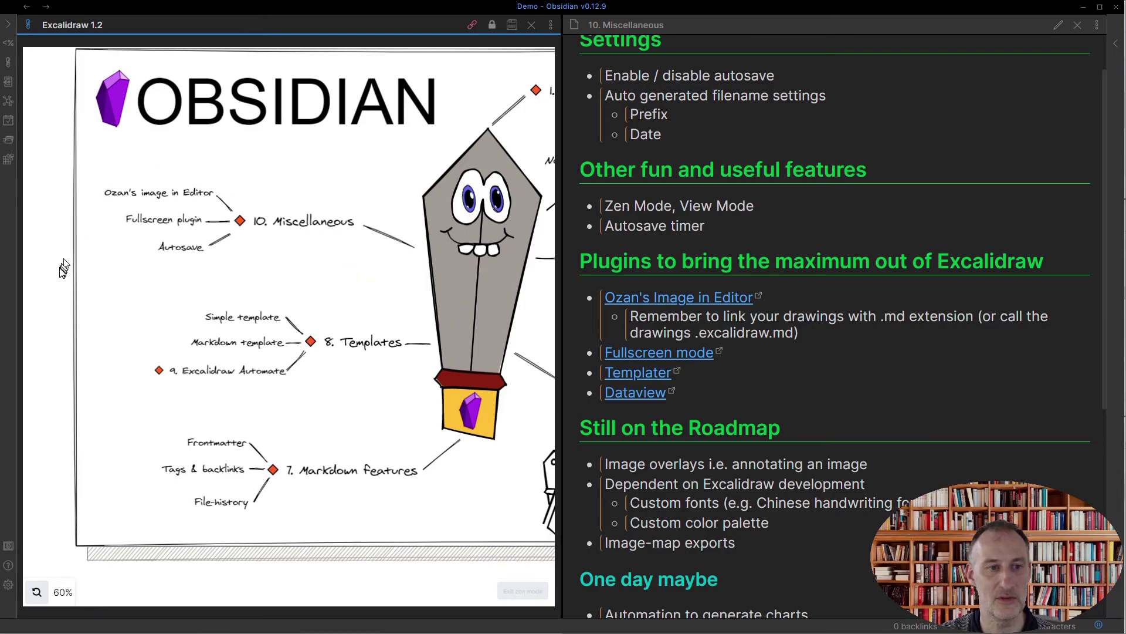
Turn off View mode, show the grid, and turn off Zen mode for the drawing
right_click(41, 130)
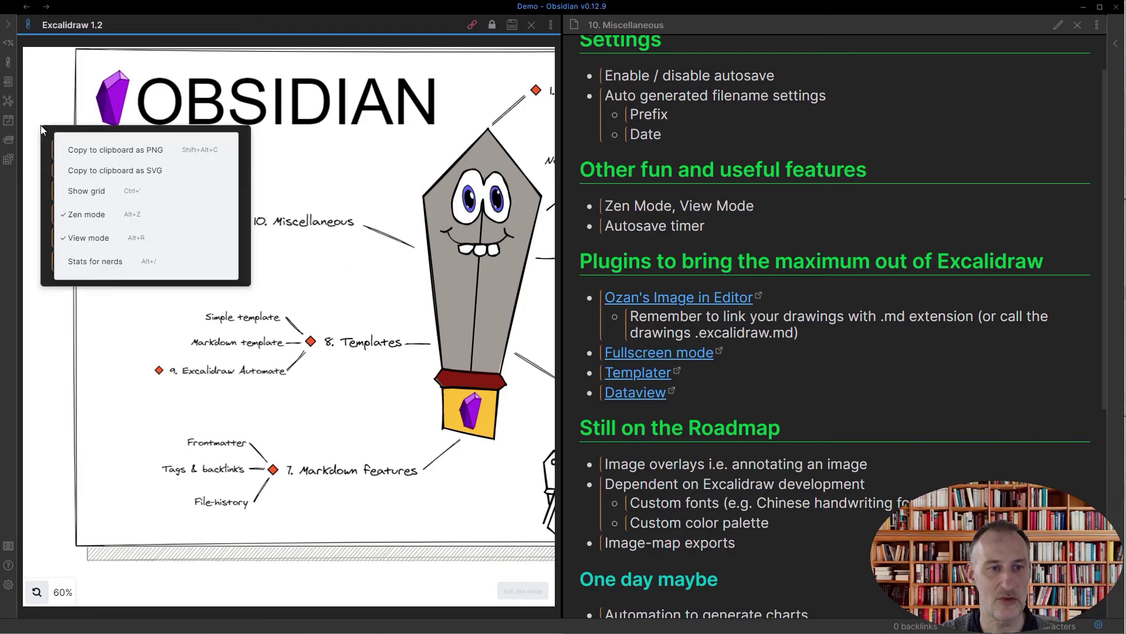
left_click(68, 230)
right_click(57, 216)
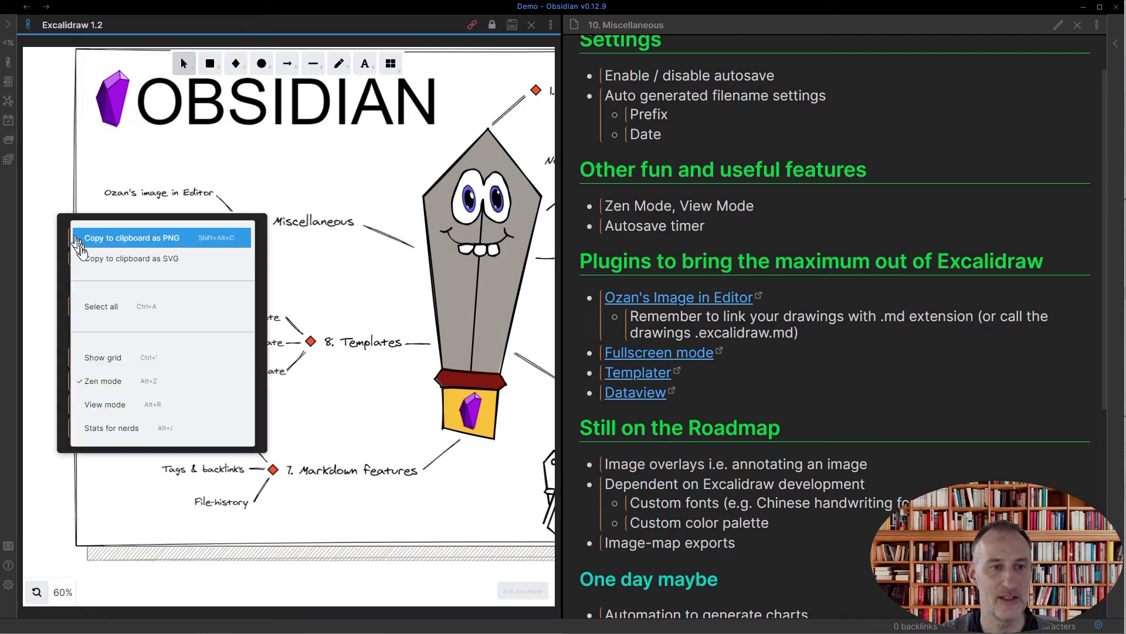
left_click(106, 356)
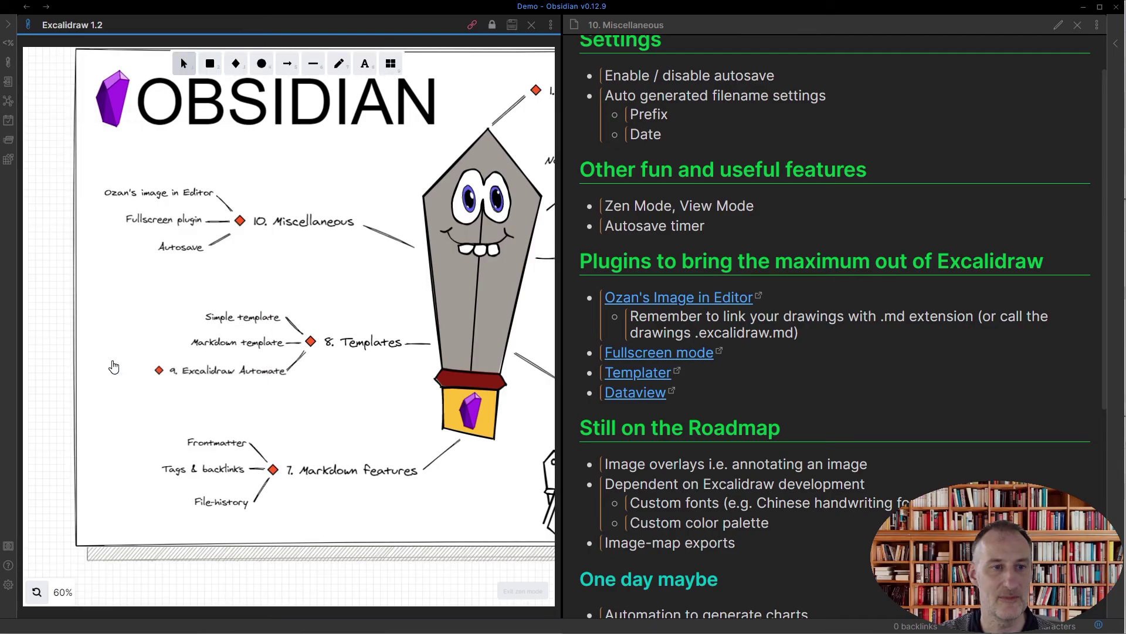
right_click(63, 342)
left_click(132, 511)
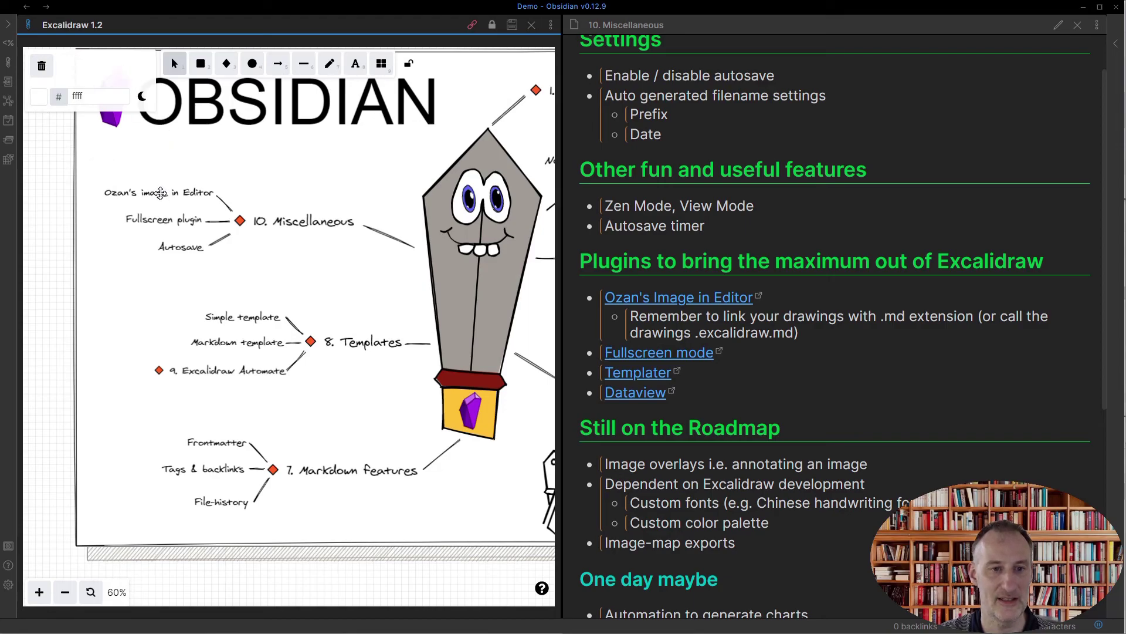
Scroll the Miscellaneous note and select the Ozan's Image in Editor link line
right_click(58, 189)
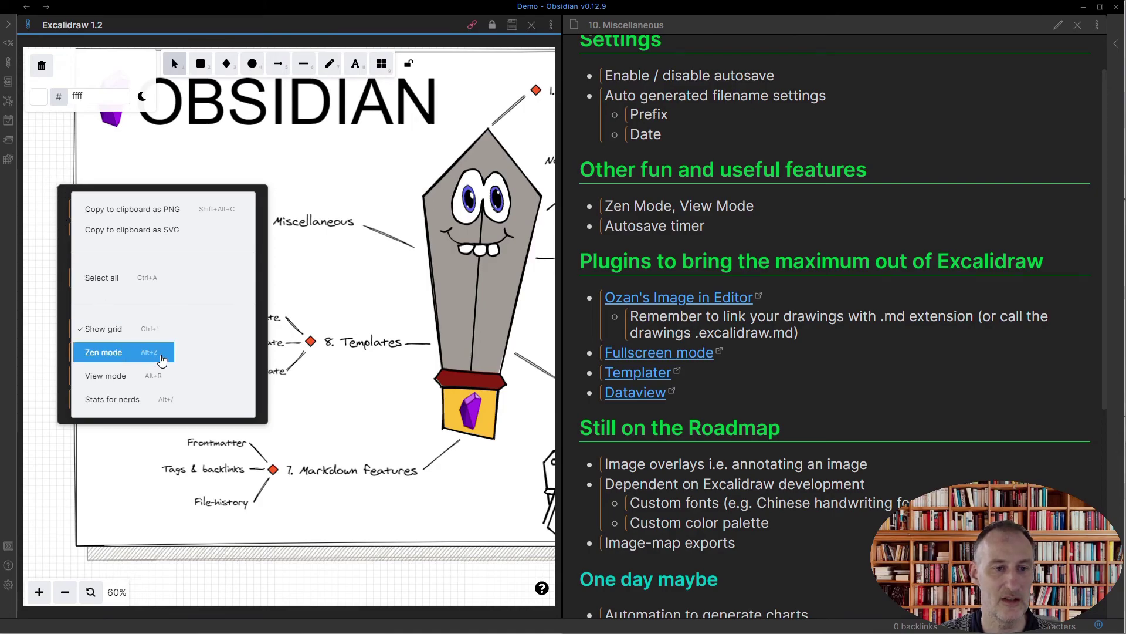
left_click(49, 333)
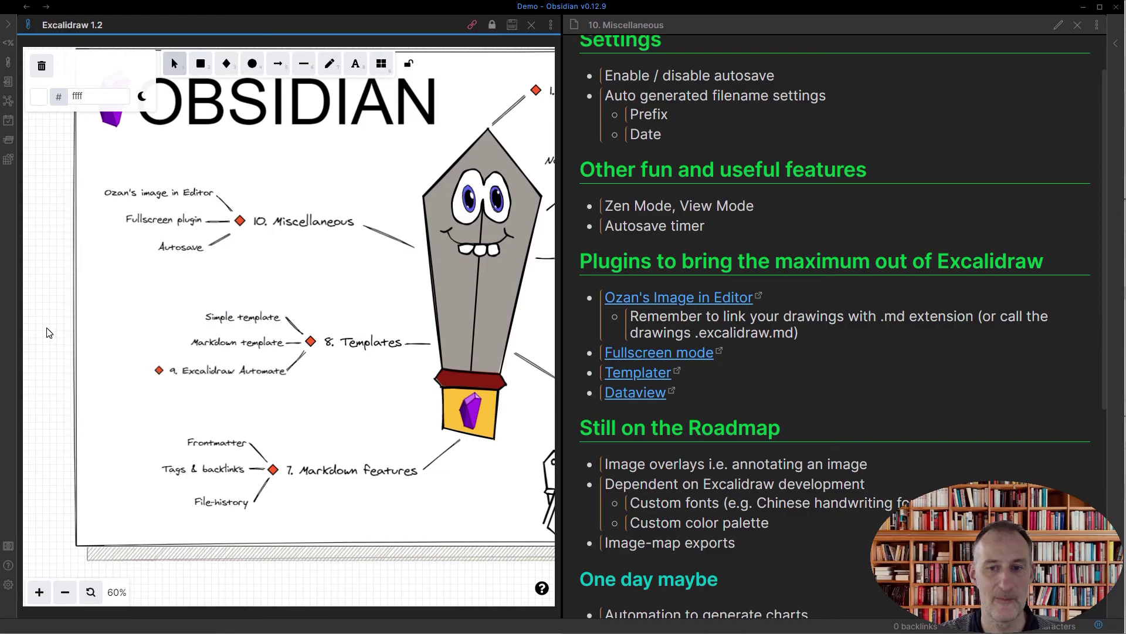
scroll(745, 223, "down", 1)
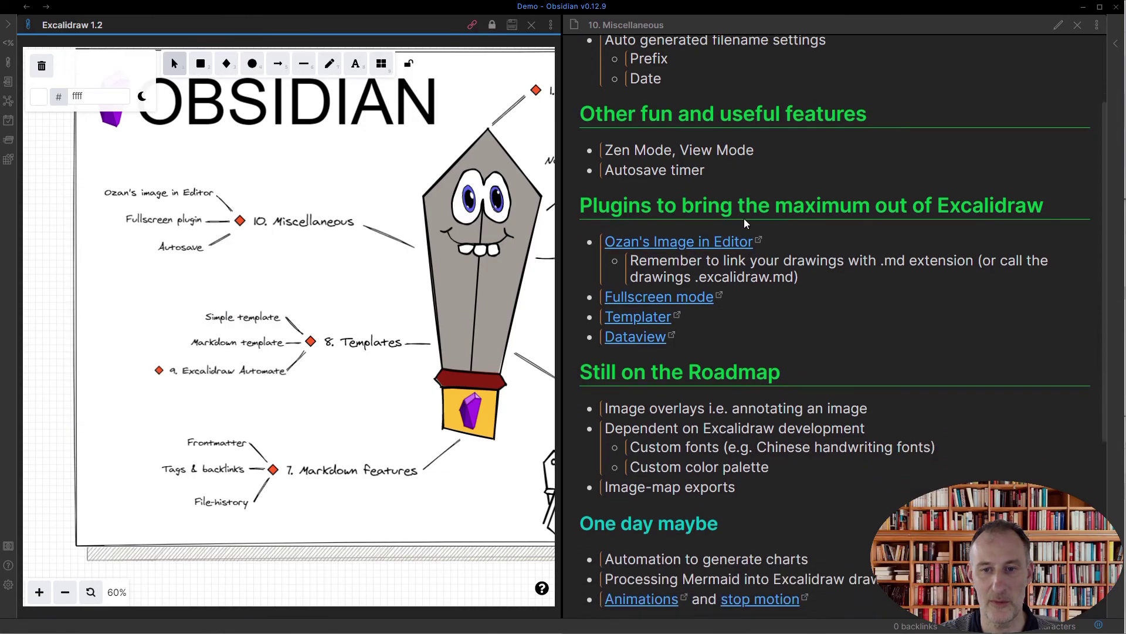
scroll(645, 205, "down", 1)
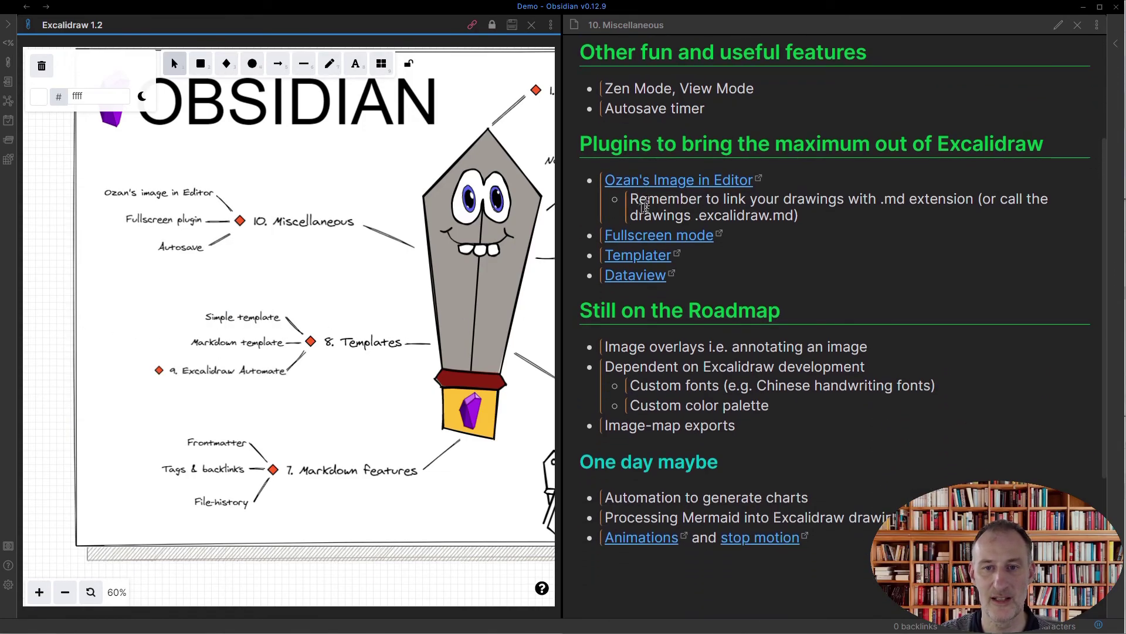
triple_click(650, 183)
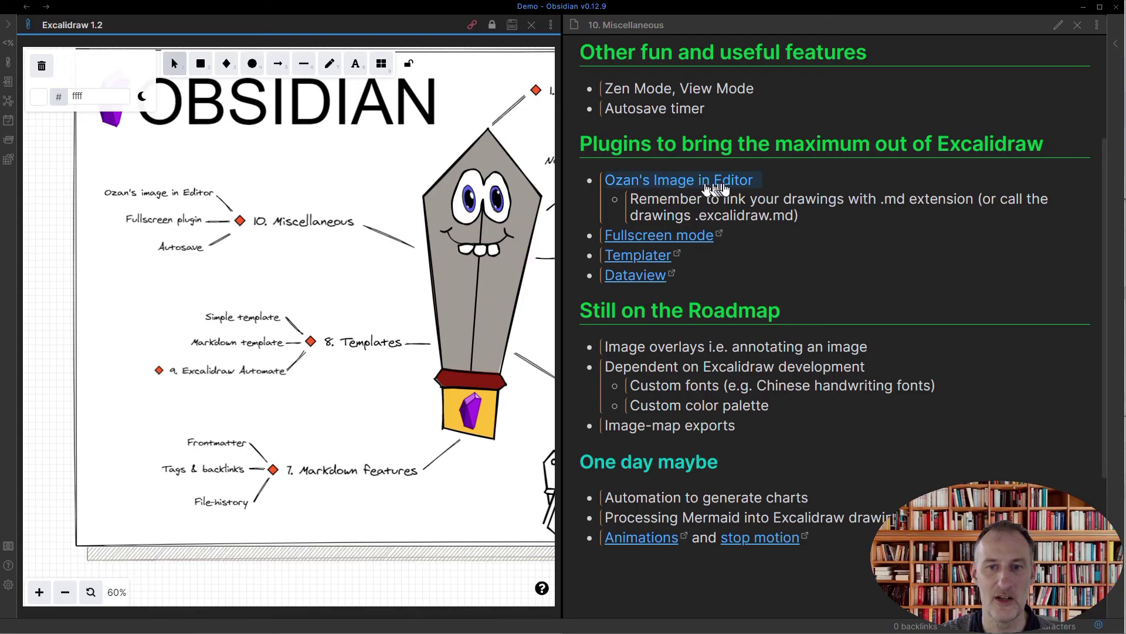
Open the oz-image-in-editor-obsidian GitHub page, scroll its README, then minimize Edge
left_click(726, 186)
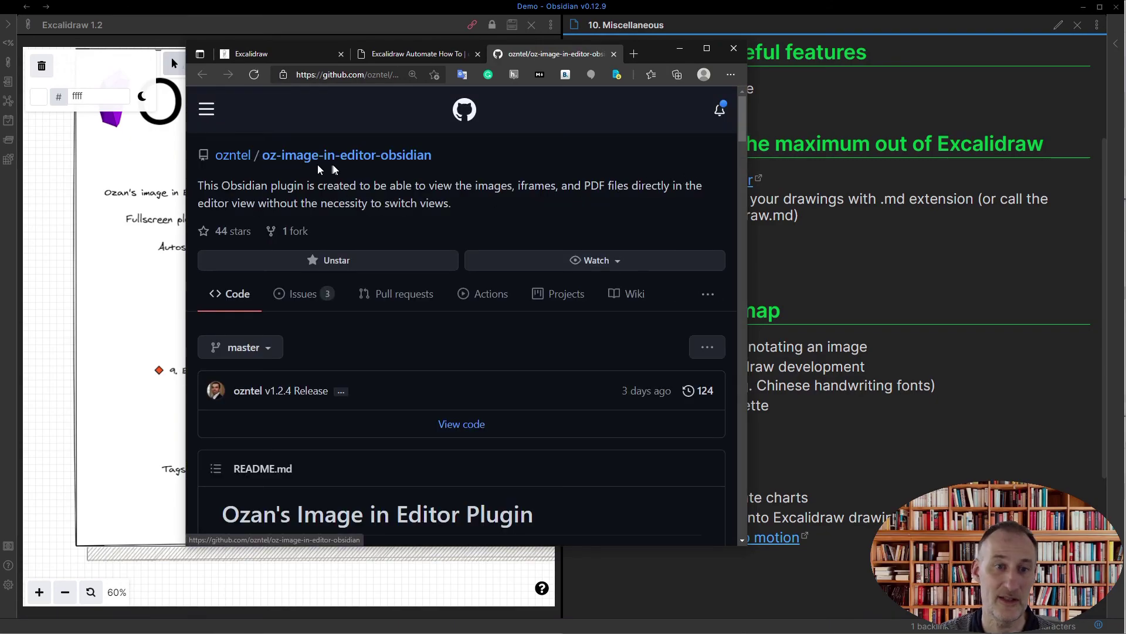
scroll(633, 463, "down", 1)
scroll(634, 464, "down", 1)
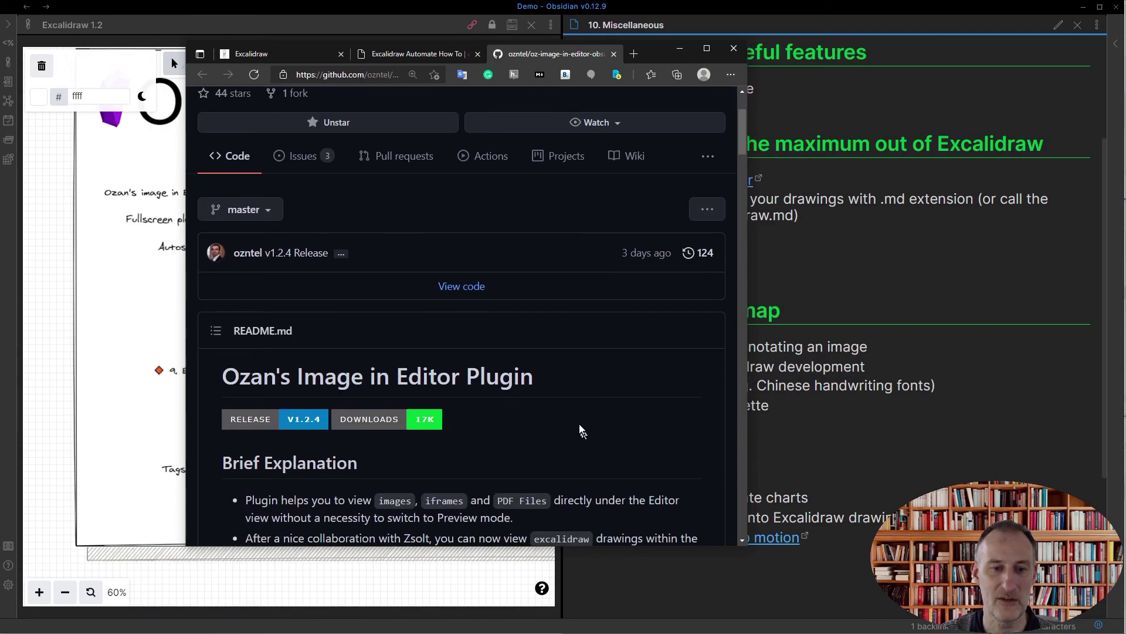
scroll(579, 424, "down", 2)
scroll(571, 411, "down", 2)
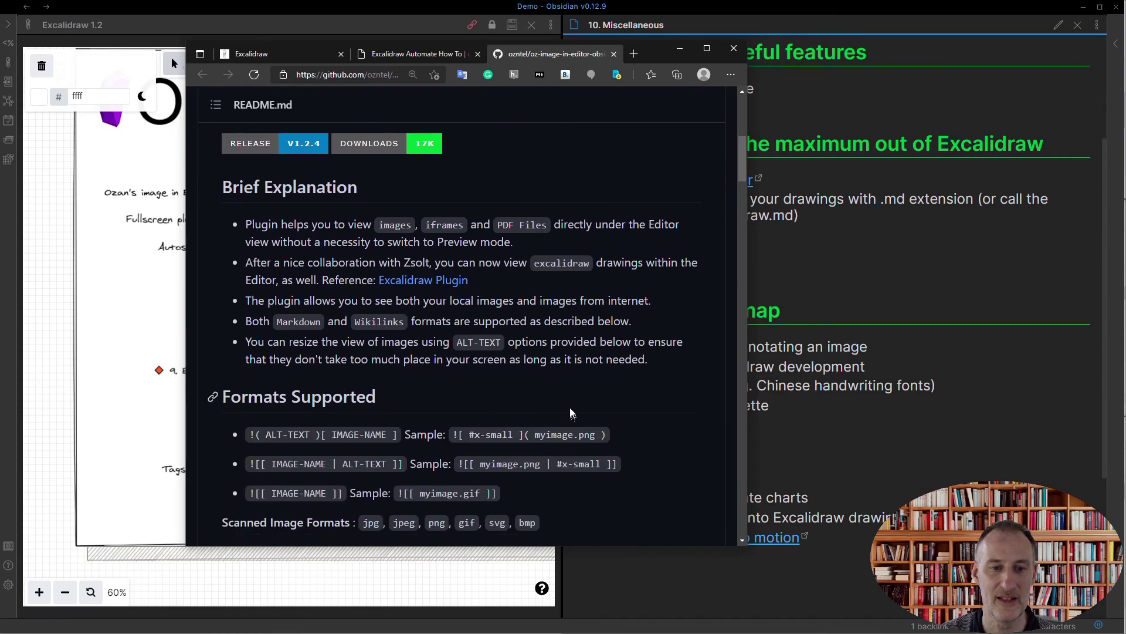
scroll(569, 405, "up", 5)
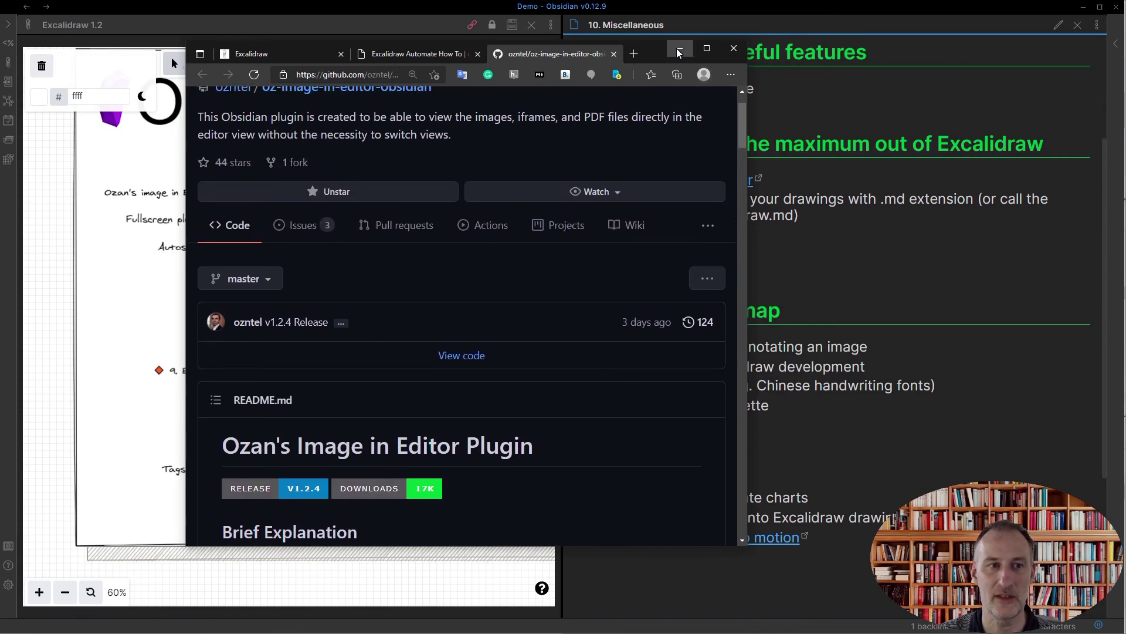
left_click(679, 53)
Open the Resource Audit note from the vault's file list
left_click(7, 25)
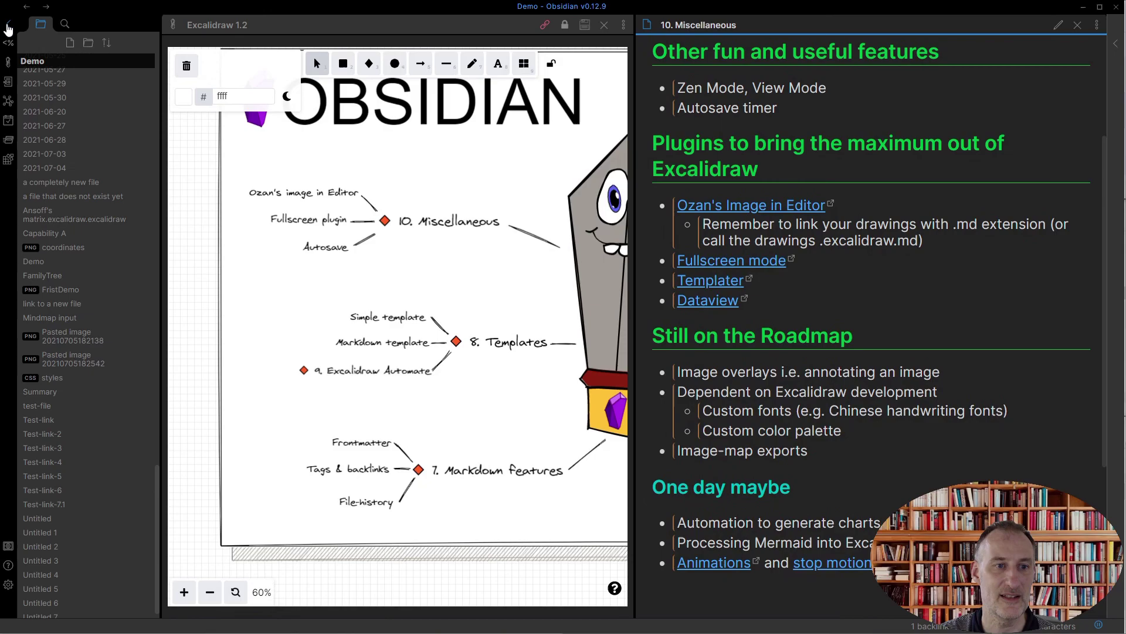
scroll(100, 169, "up", 10)
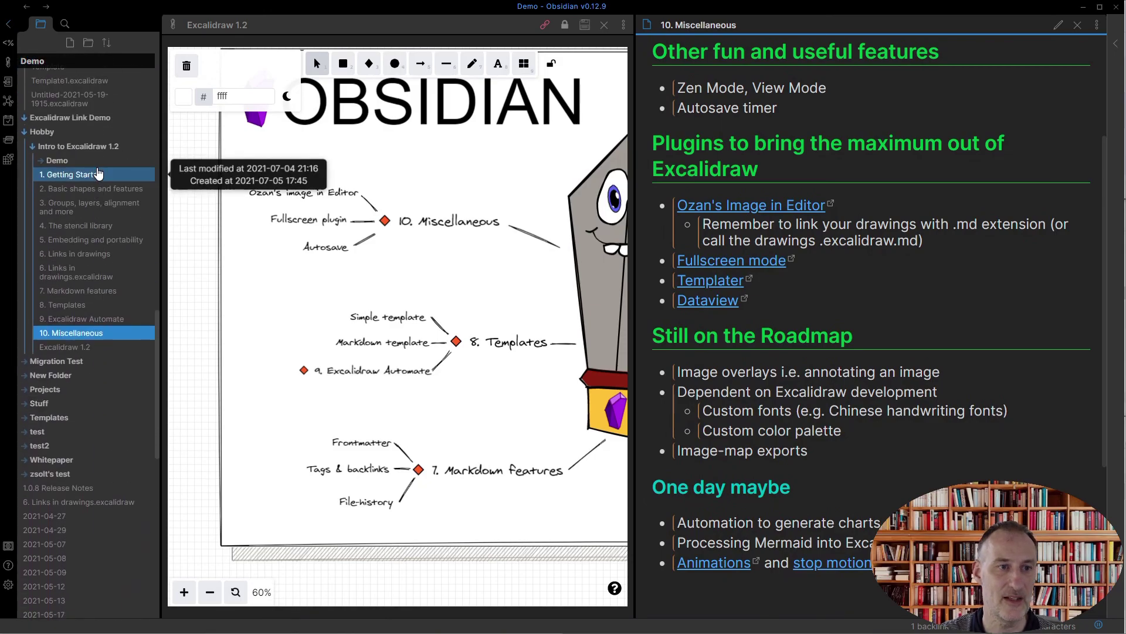
scroll(88, 194, "down", 10)
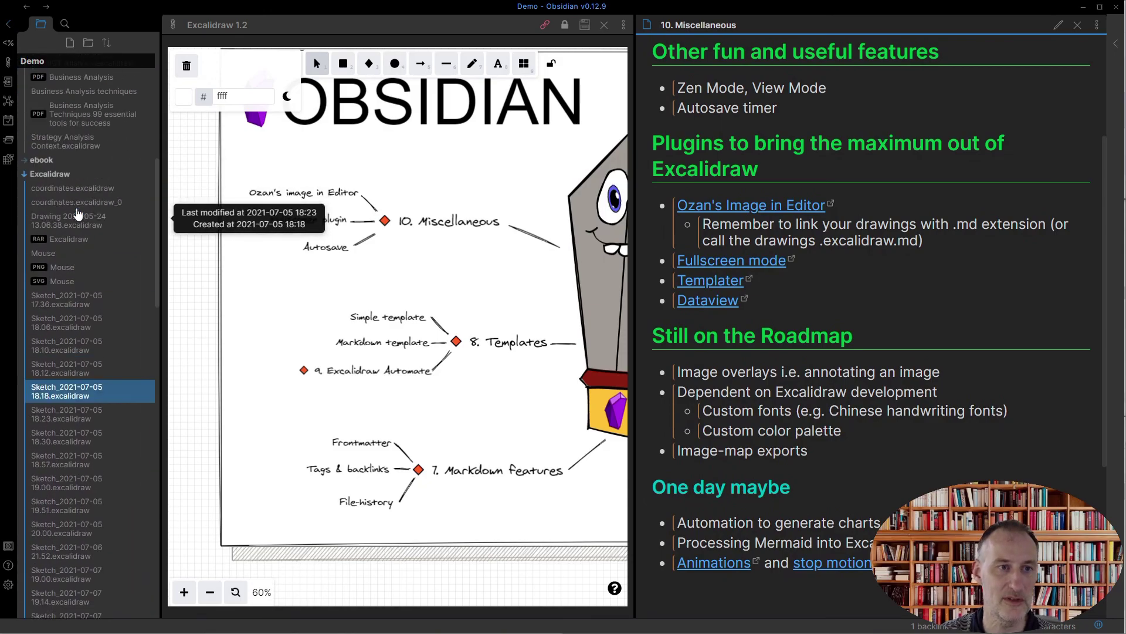
scroll(77, 212, "up", 5)
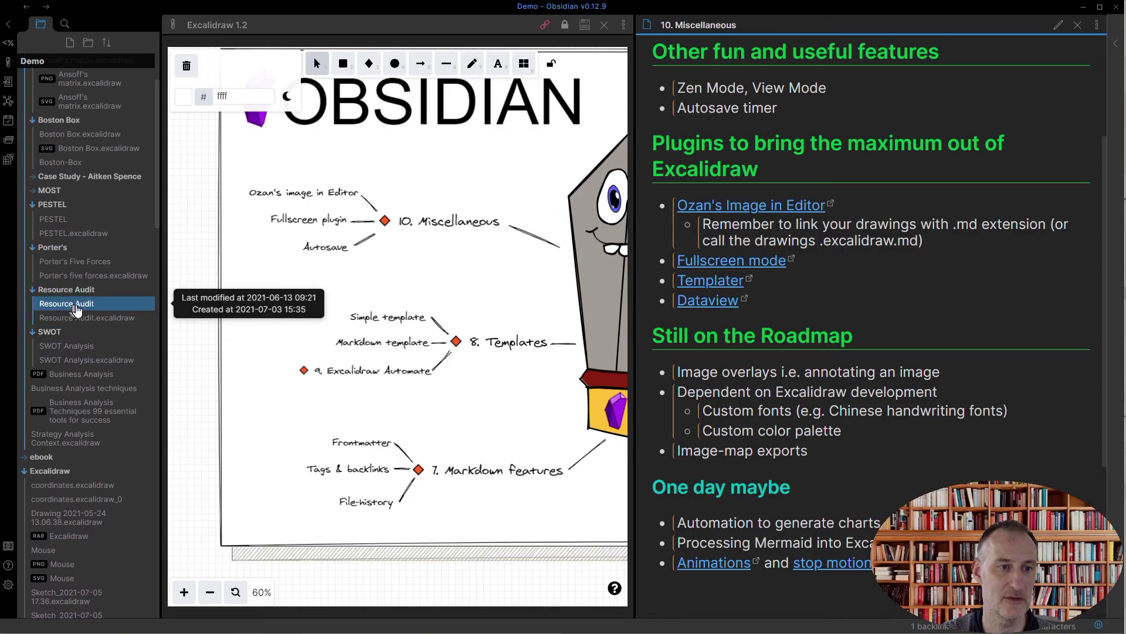
left_click(76, 309)
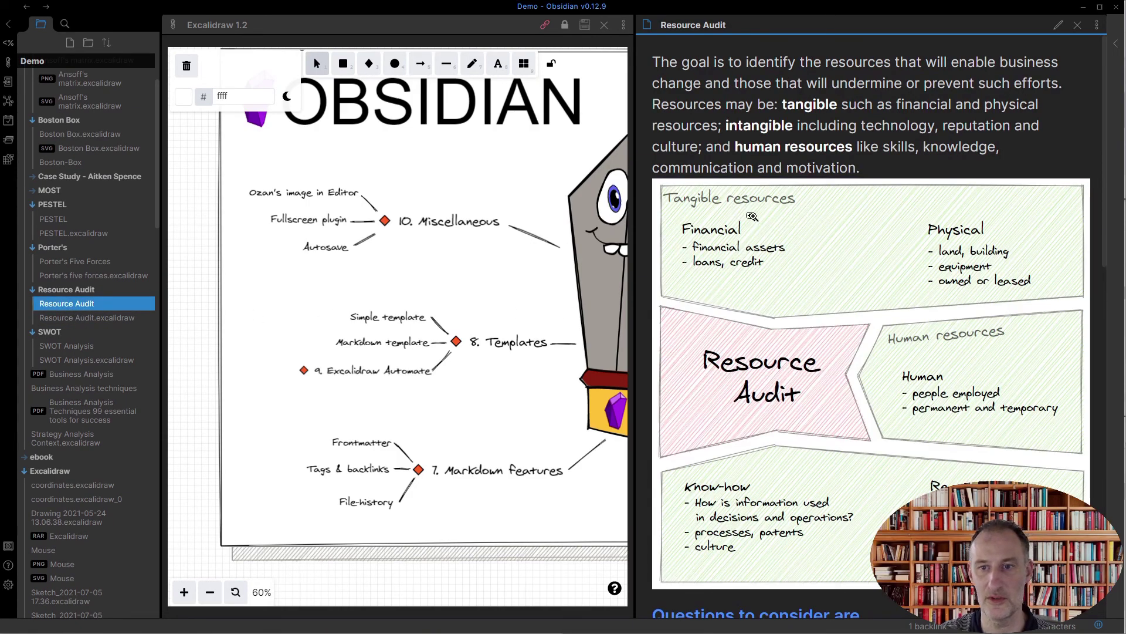
scroll(753, 216, "down", 4)
scroll(753, 216, "up", 4)
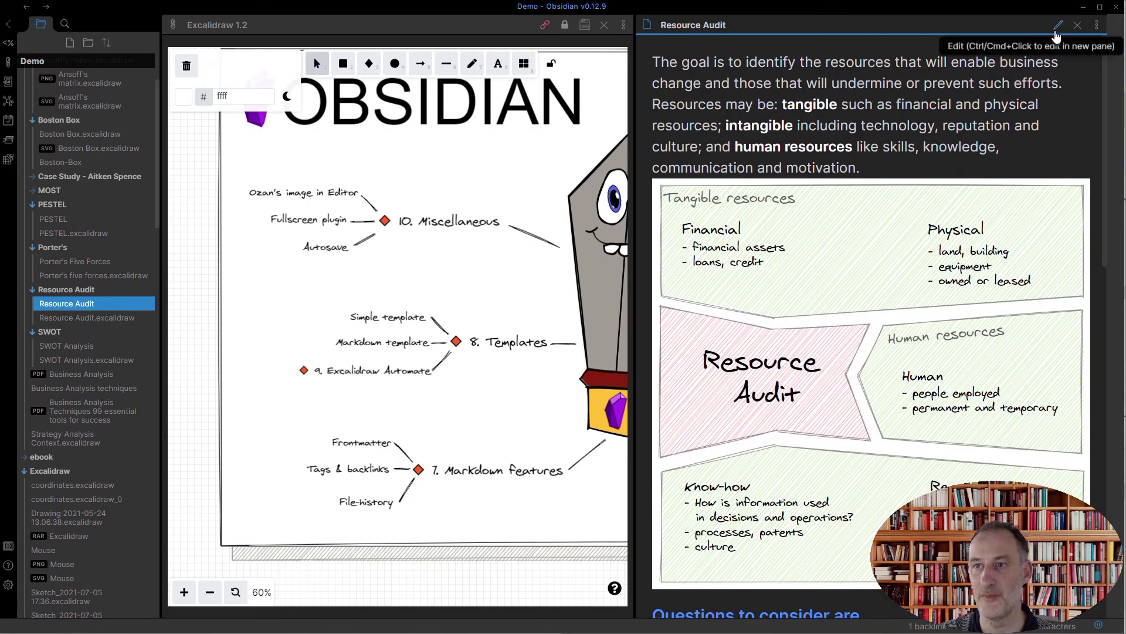
In editing mode, append '.md' to the Resource Audit.excalidraw embed link
left_click(1057, 32)
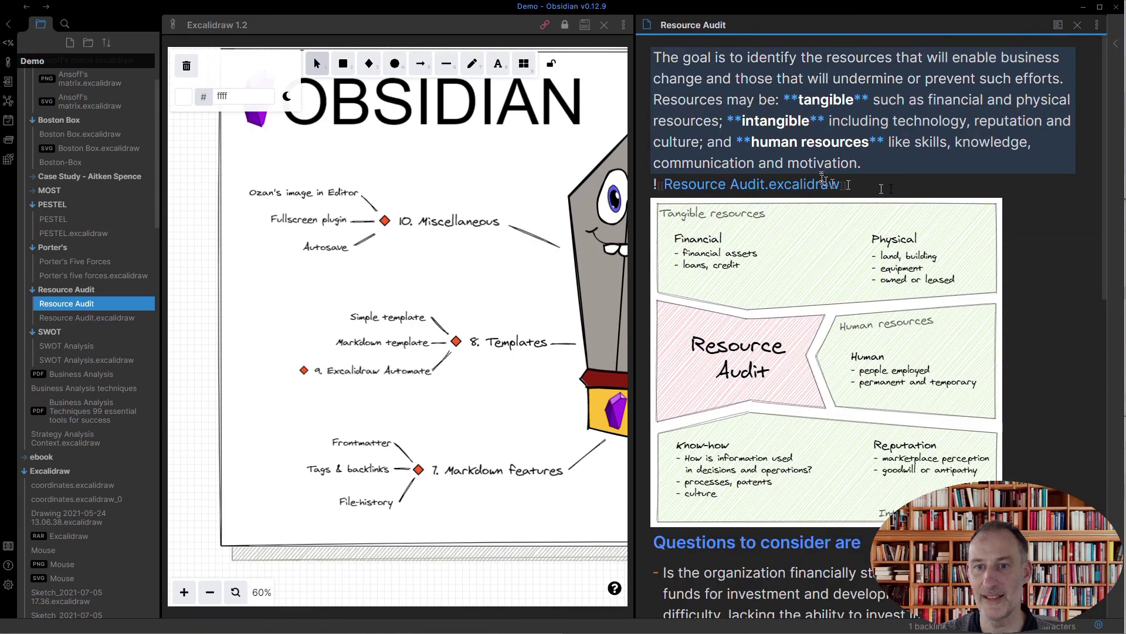
left_click(823, 182)
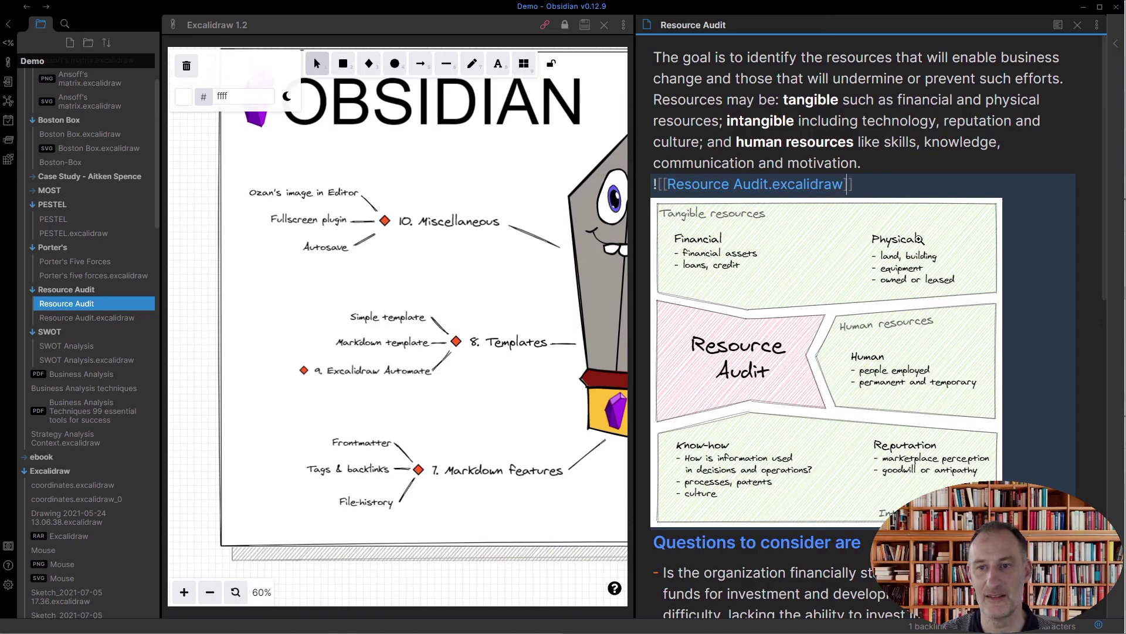
scroll(919, 240, "down", 3)
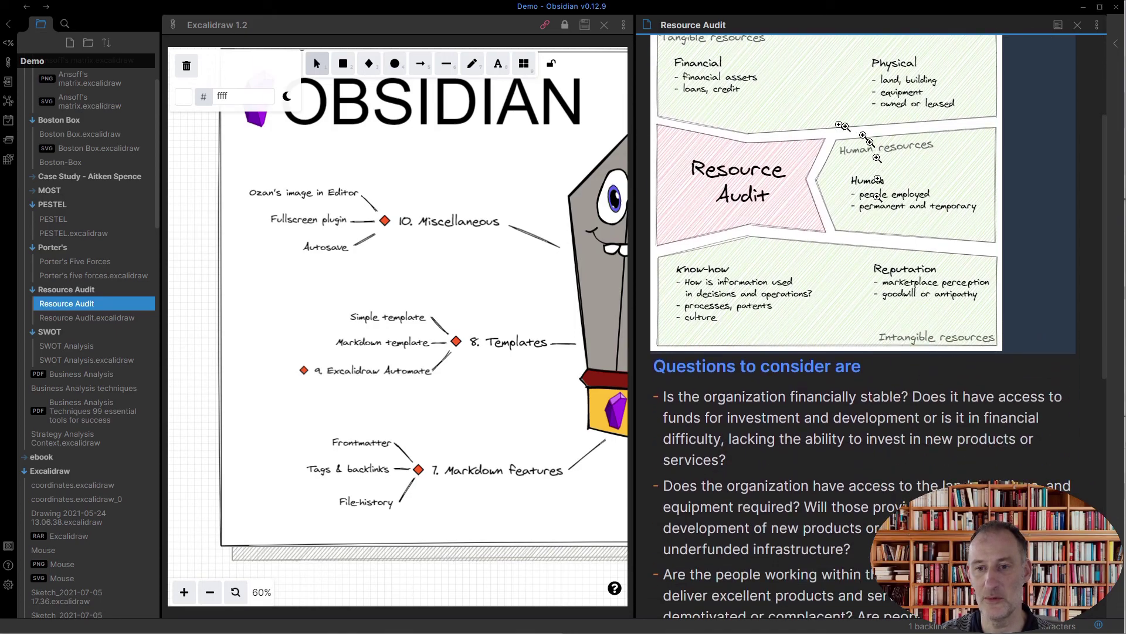
scroll(878, 197, "up", 3)
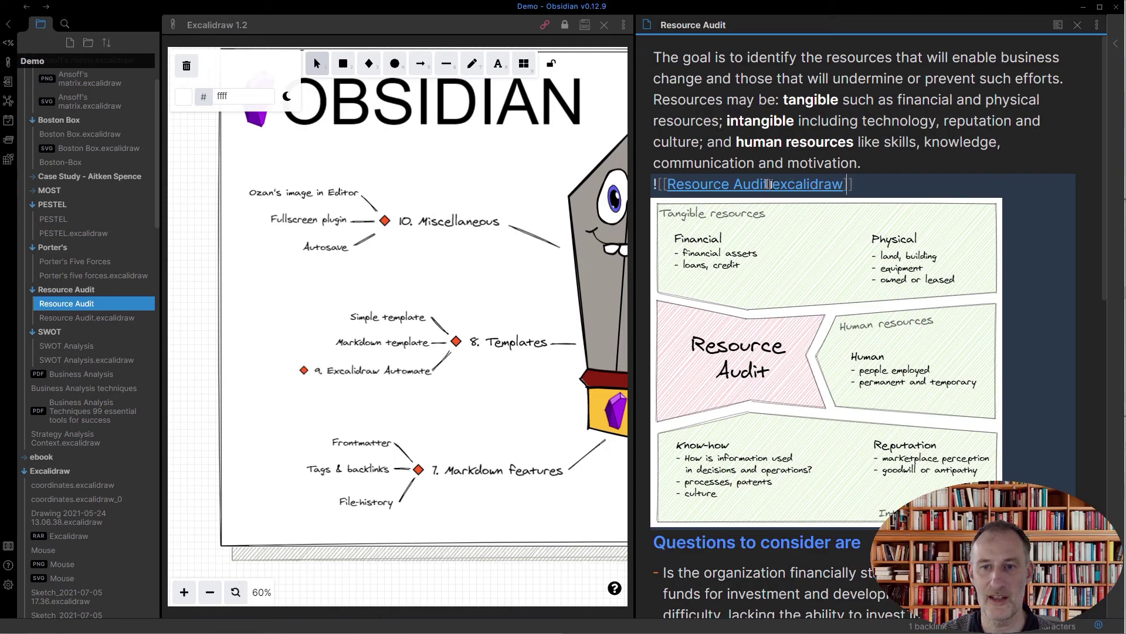
left_click_drag(769, 185, 838, 186)
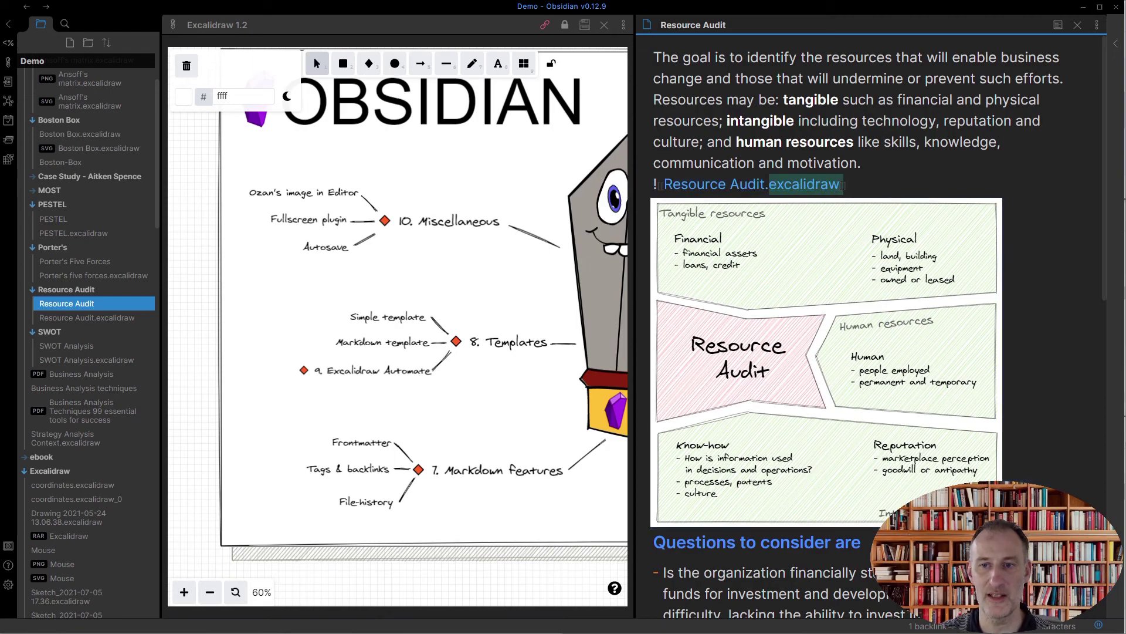
left_click(843, 187)
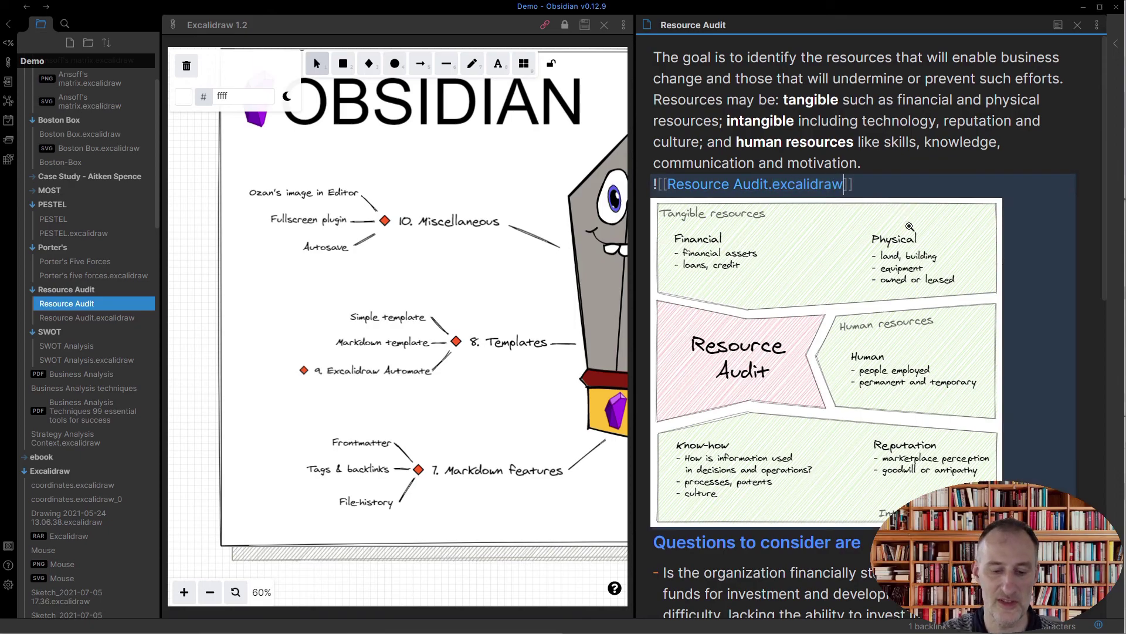
type(".md")
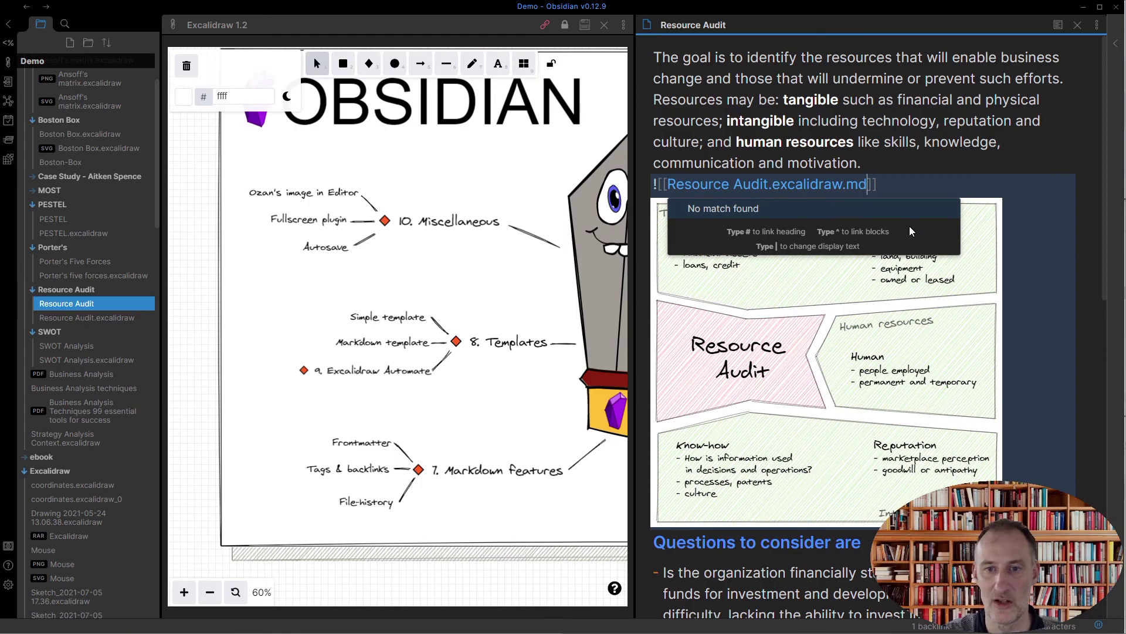
mouse_move(535, 573)
left_mouse_down()
mouse_move(320, 566)
mouse_move(236, 592)
mouse_move(542, 592)
left_mouse_up()
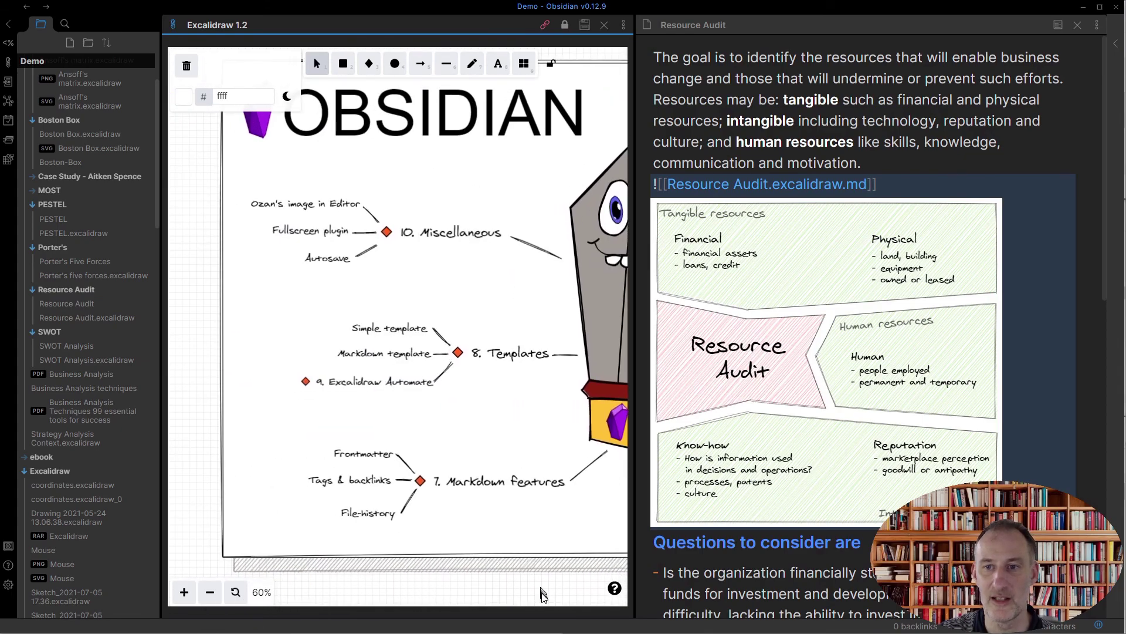
Delete the added '.md' from the embed link and return the note to reading view
left_click(845, 184)
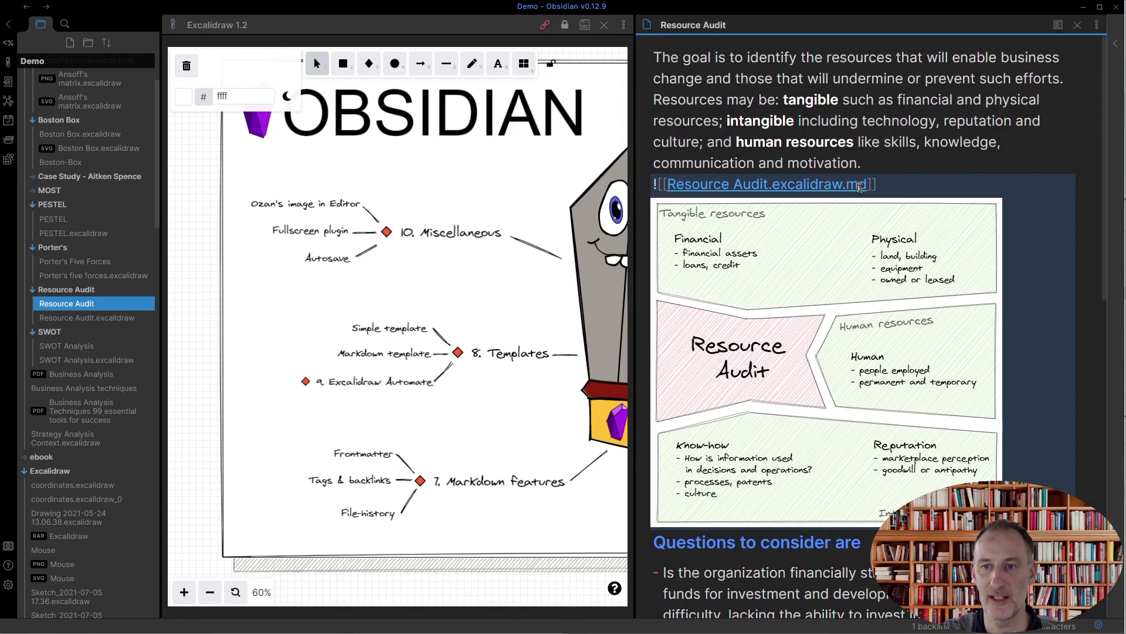
left_click_drag(845, 184, 865, 184)
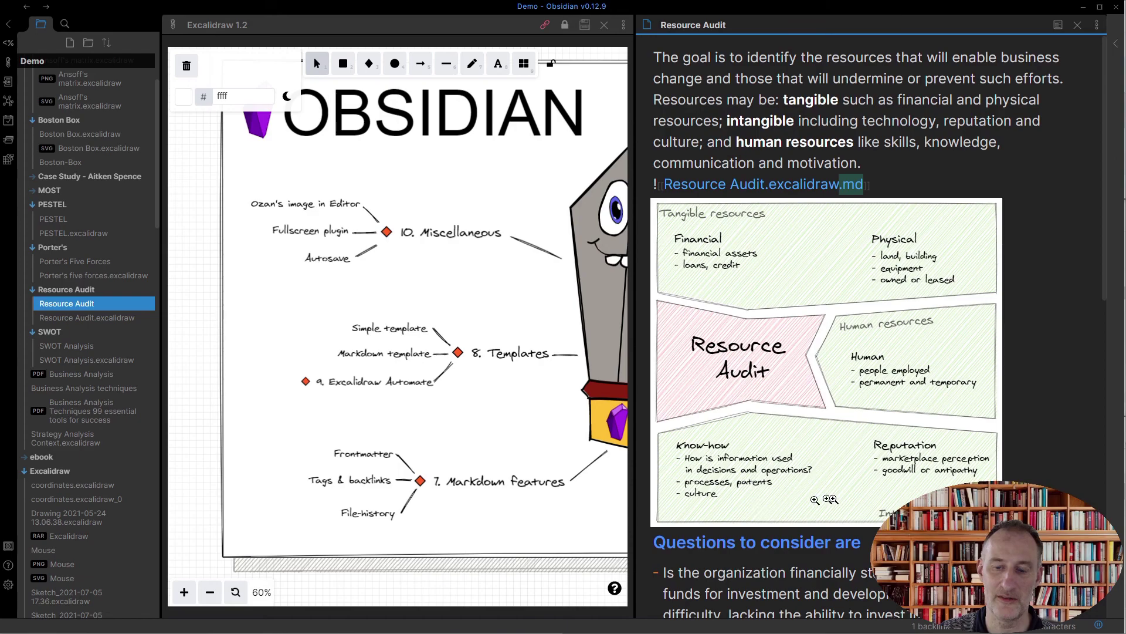
key("BackSpace")
key("BackSpace")
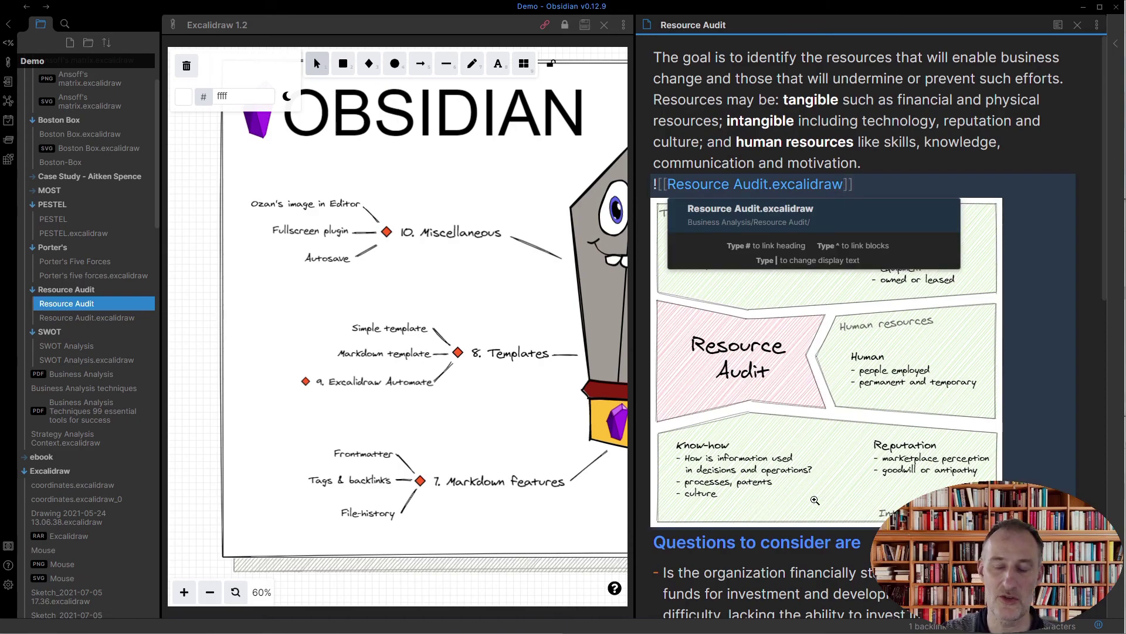
left_click(1058, 25)
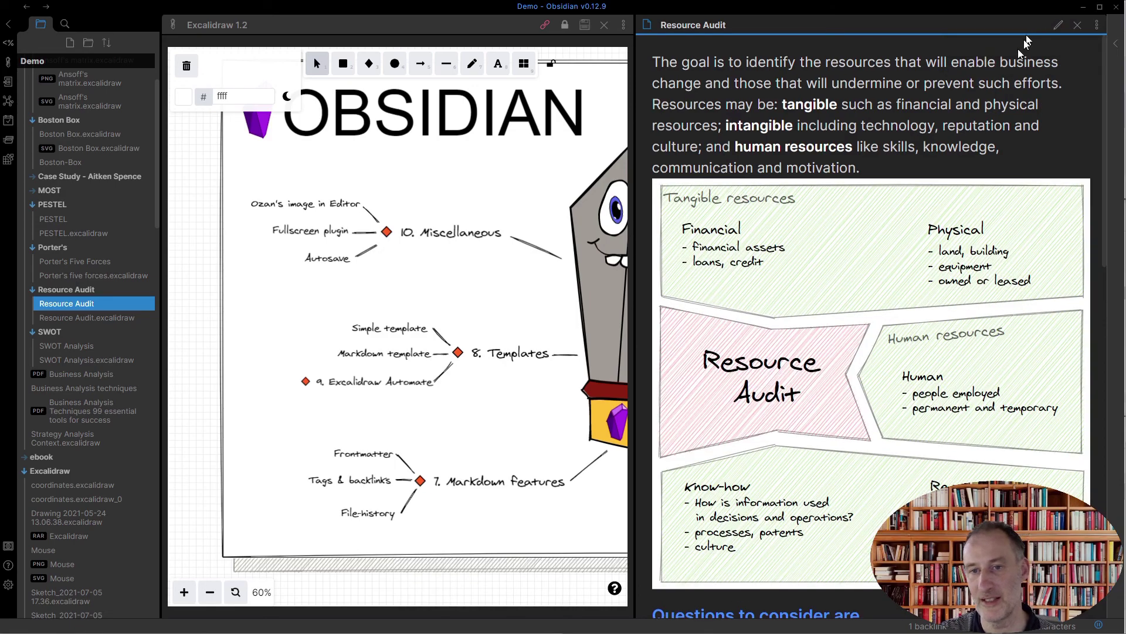
Close the Resource Audit note and reopen '10. Miscellaneous' beside the Excalidraw 1.2 drawing
left_click(25, 11)
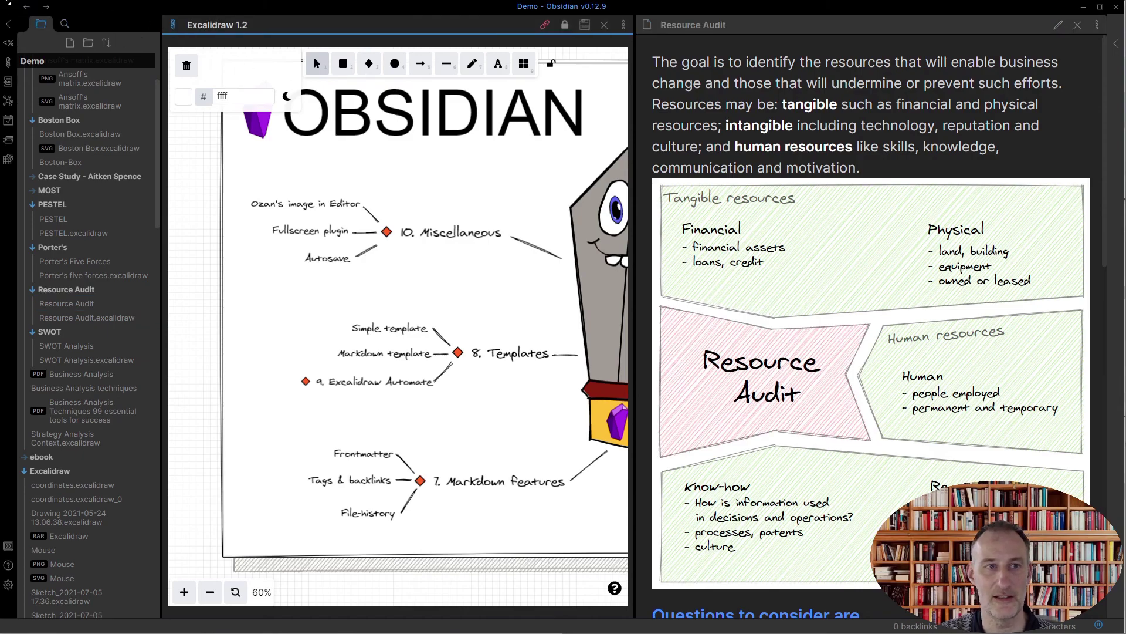
left_click(1077, 26)
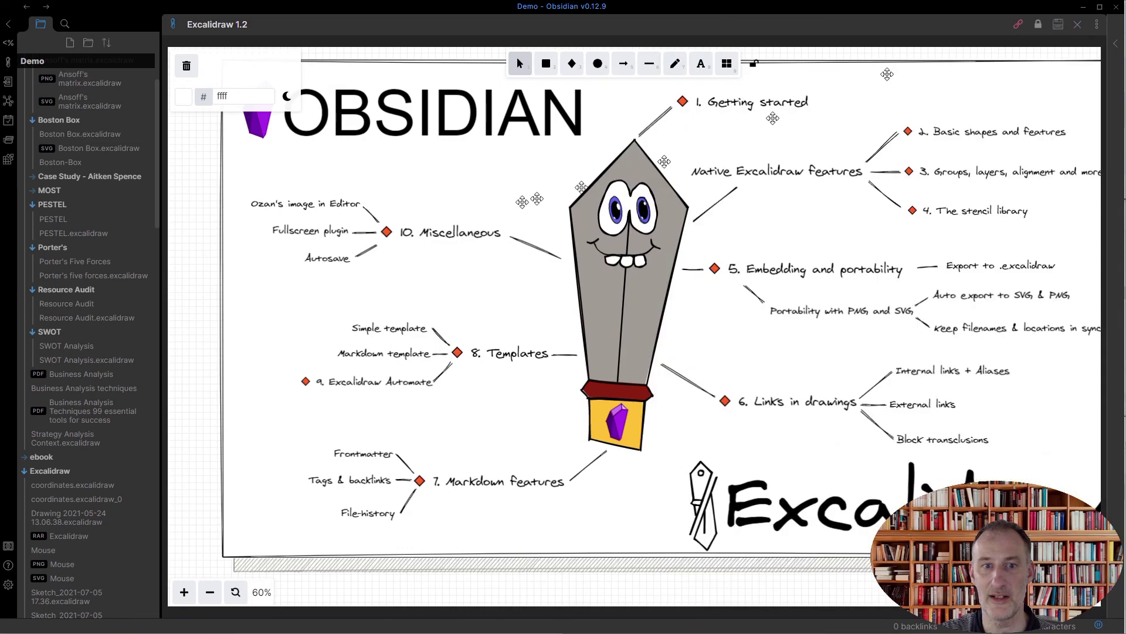
left_click(434, 235, "ctrl")
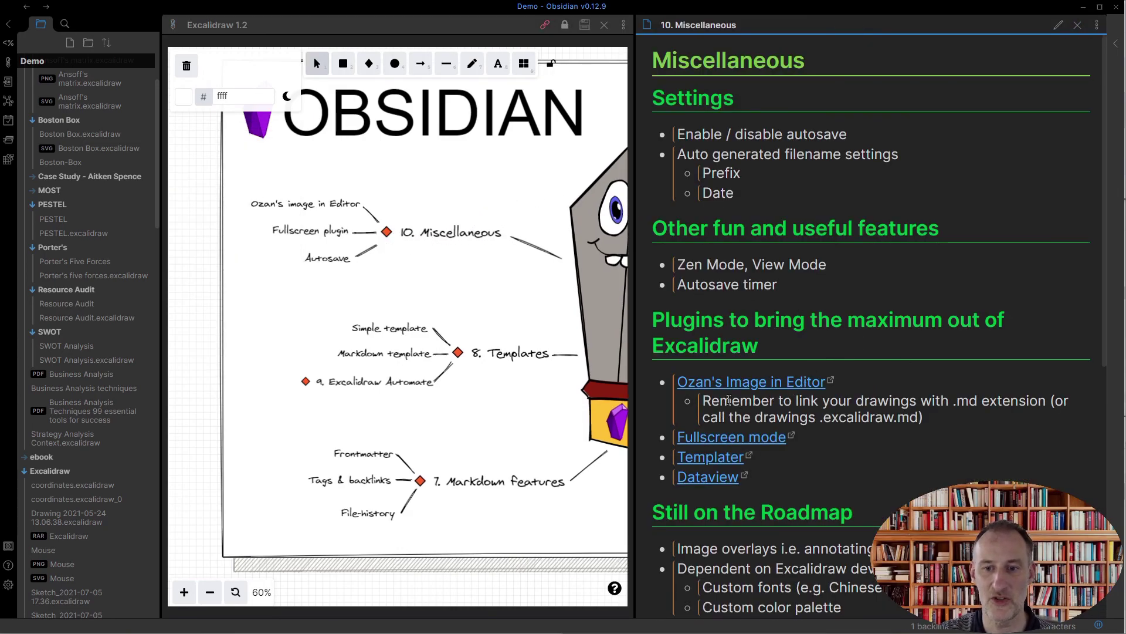
scroll(725, 405, "down", 1)
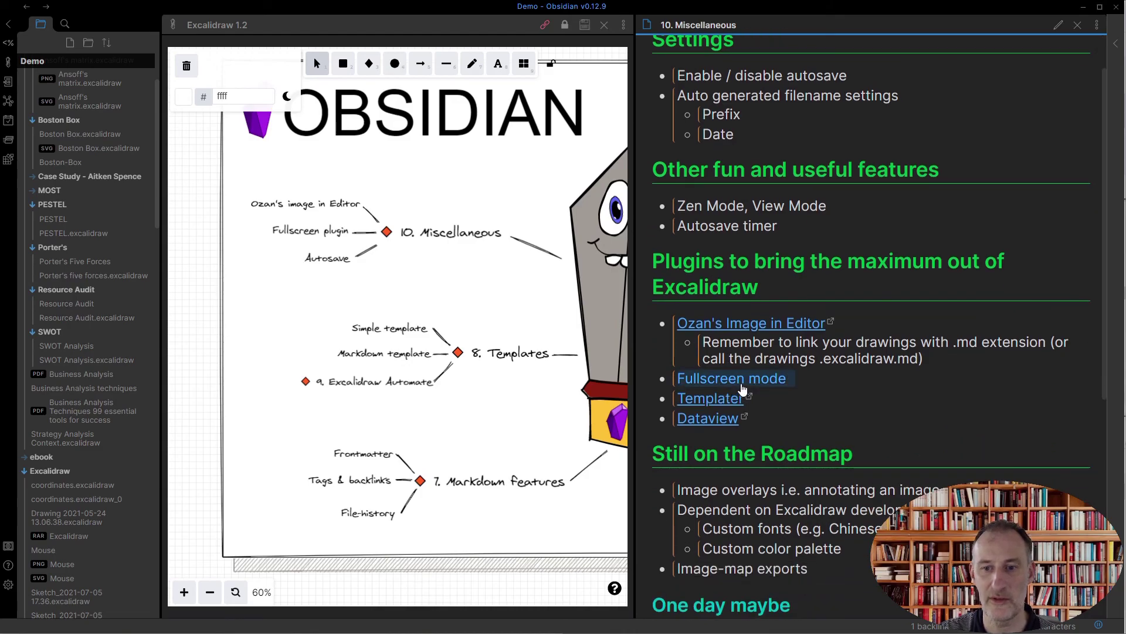
left_click(484, 599)
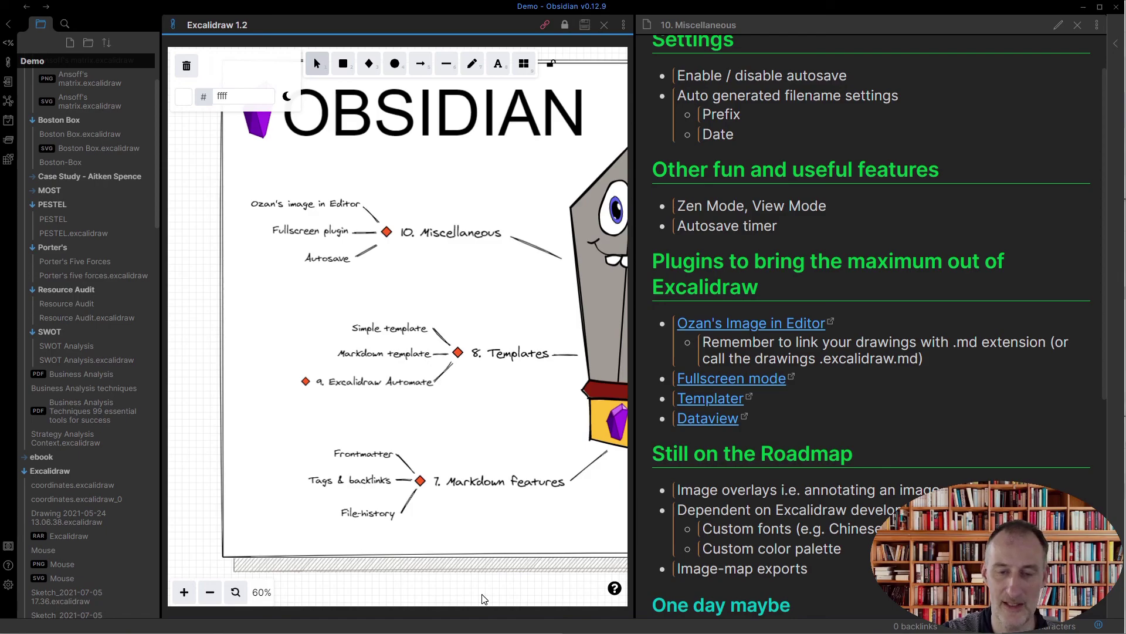
Show the mind-map drawing full screen with F11, then exit back to the split layout
key("F11")
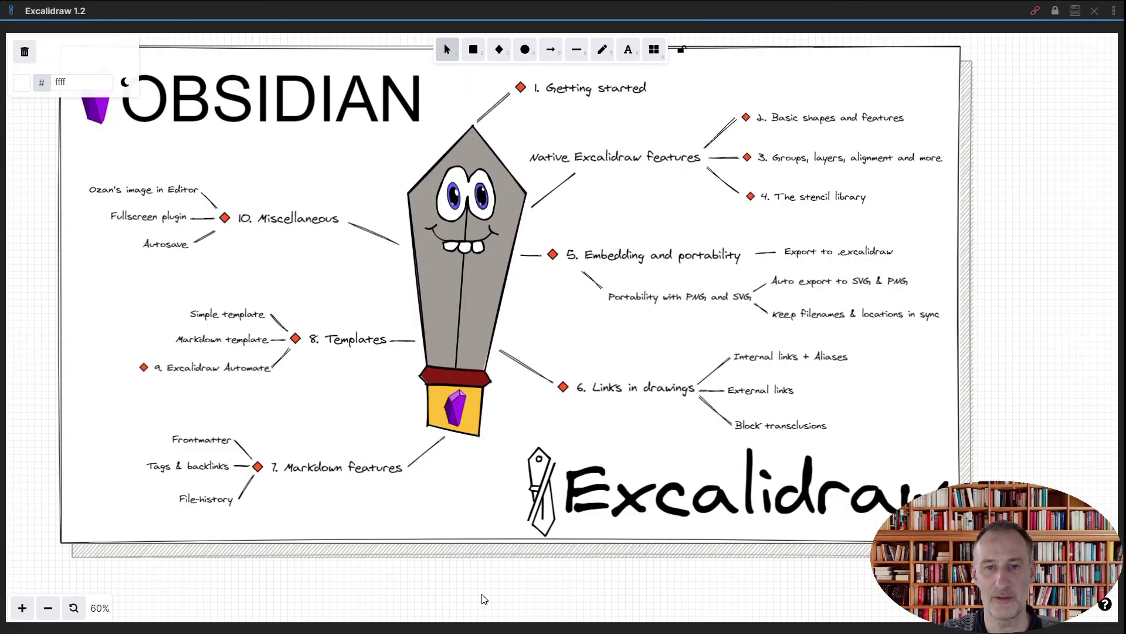
key("Escape")
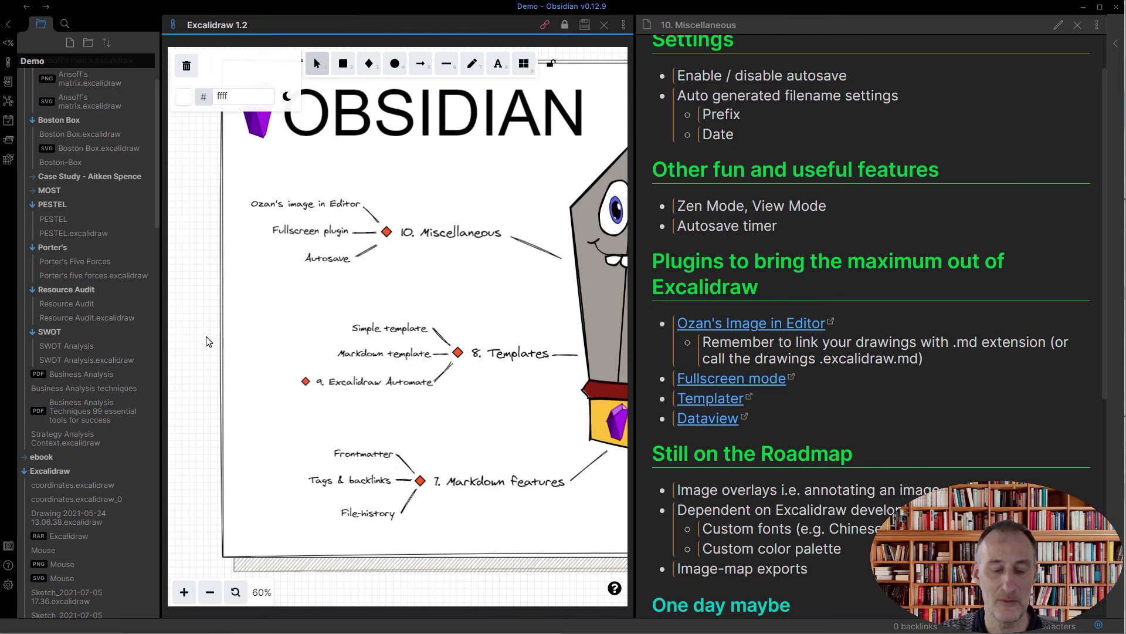
key("ctrl+p")
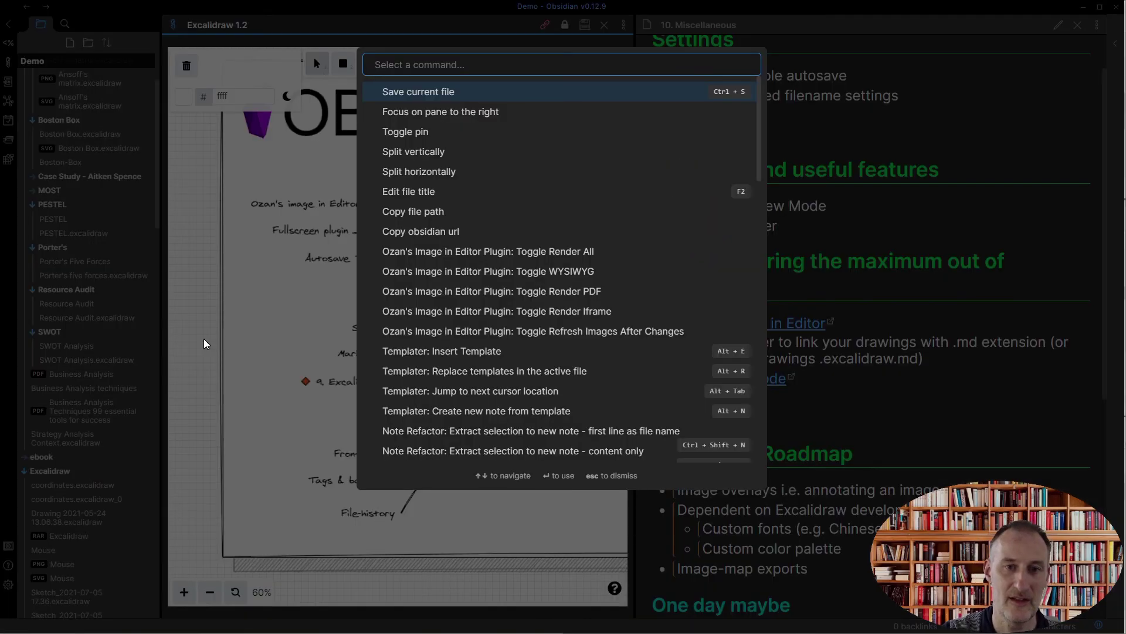
type("foll")
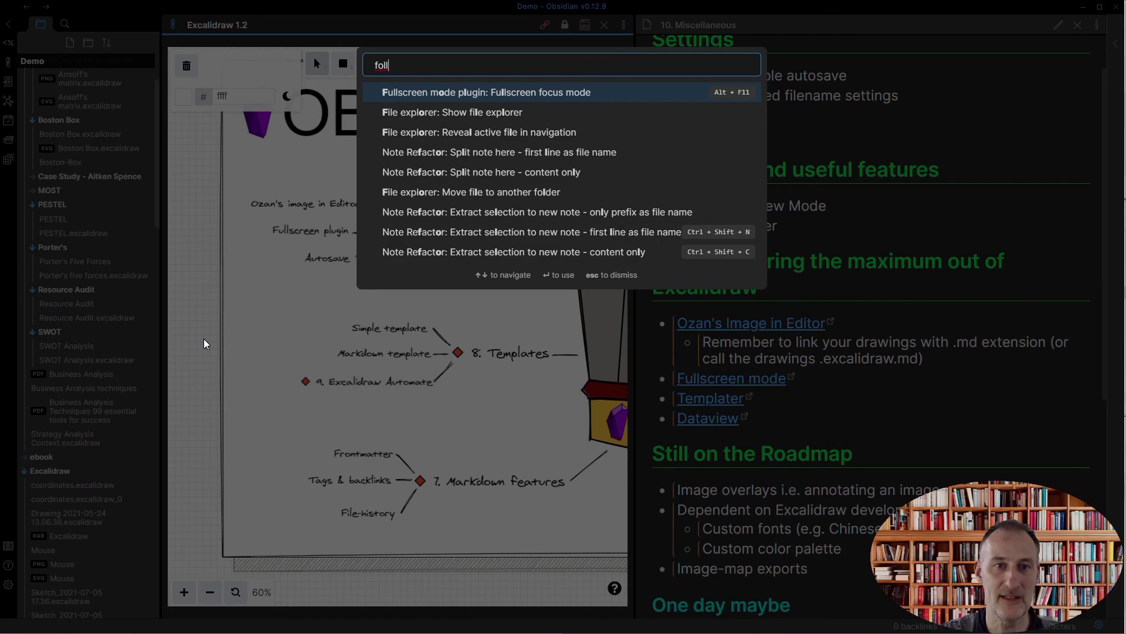
key("Escape")
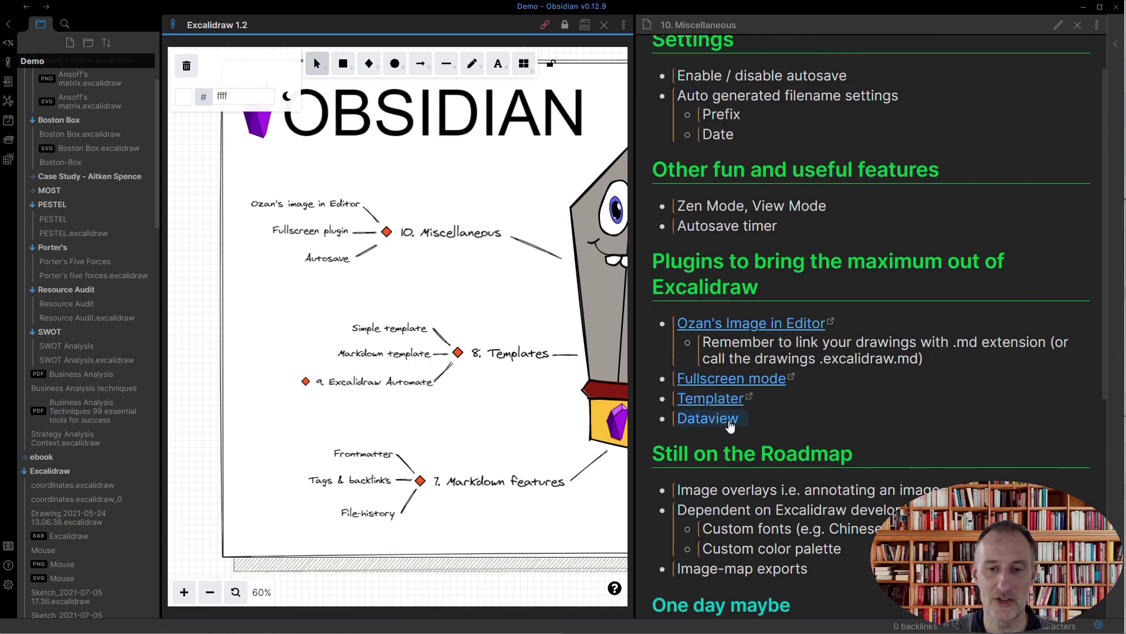
Scroll to the roadmap list, mark the word 'fonts', and activate the Excalidraw Text tool
scroll(731, 425, "down", 1)
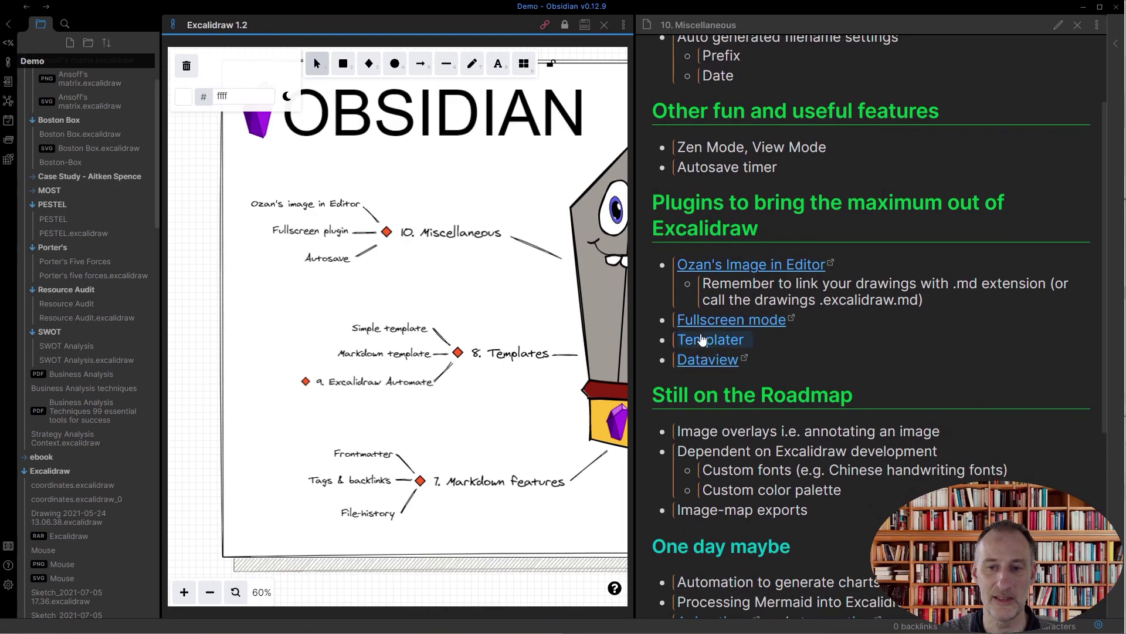
scroll(702, 339, "down", 2)
scroll(701, 339, "down", 2)
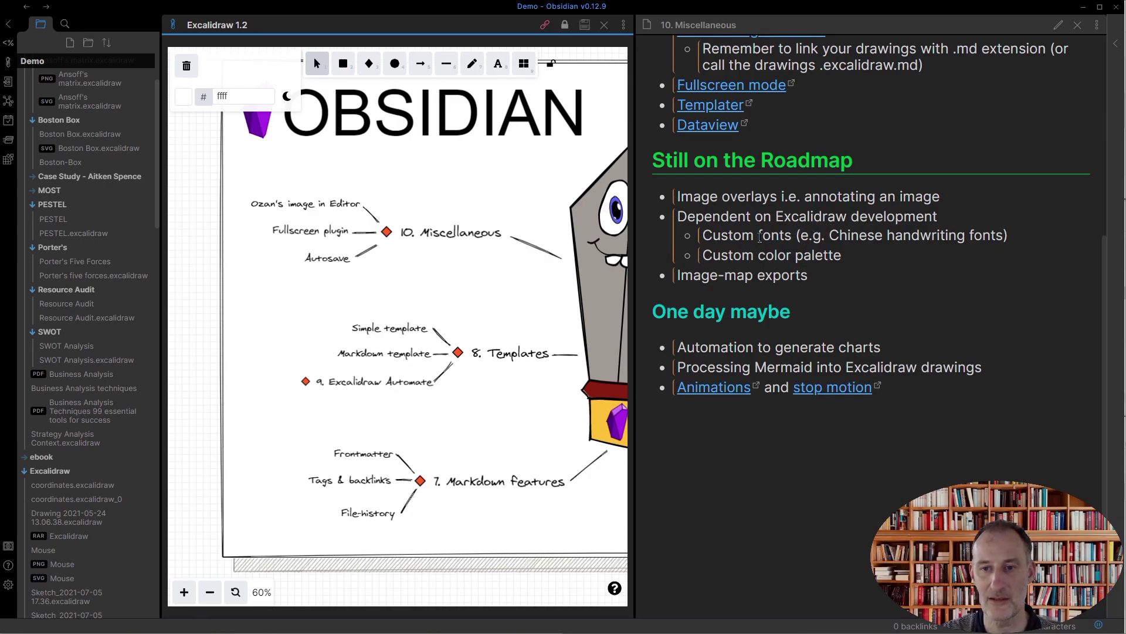
double_click(759, 236)
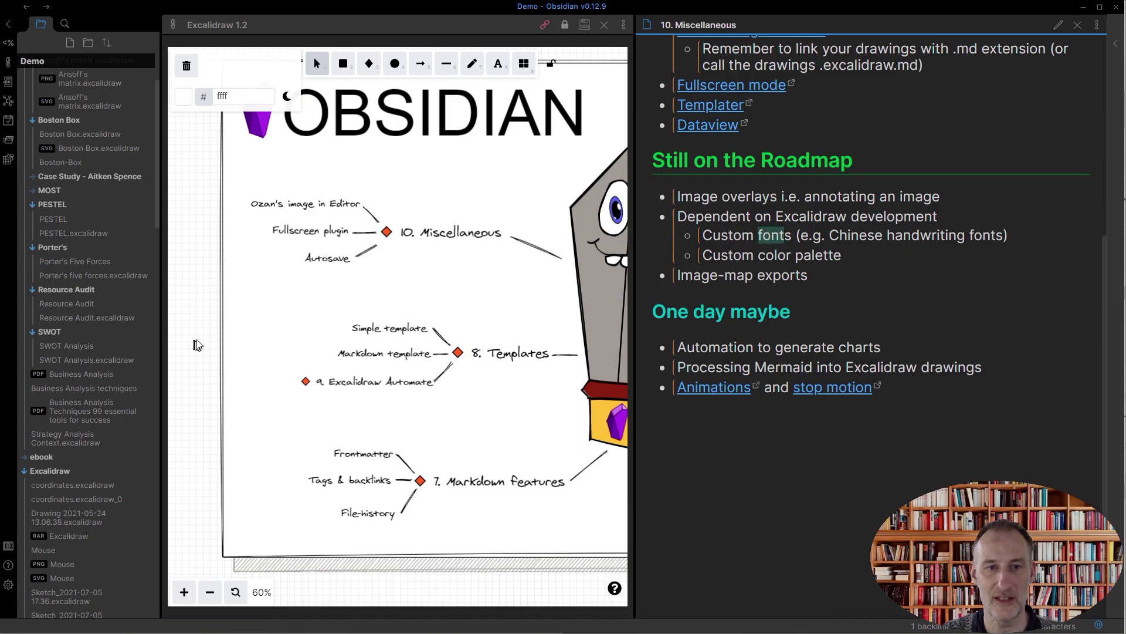
left_click(499, 65)
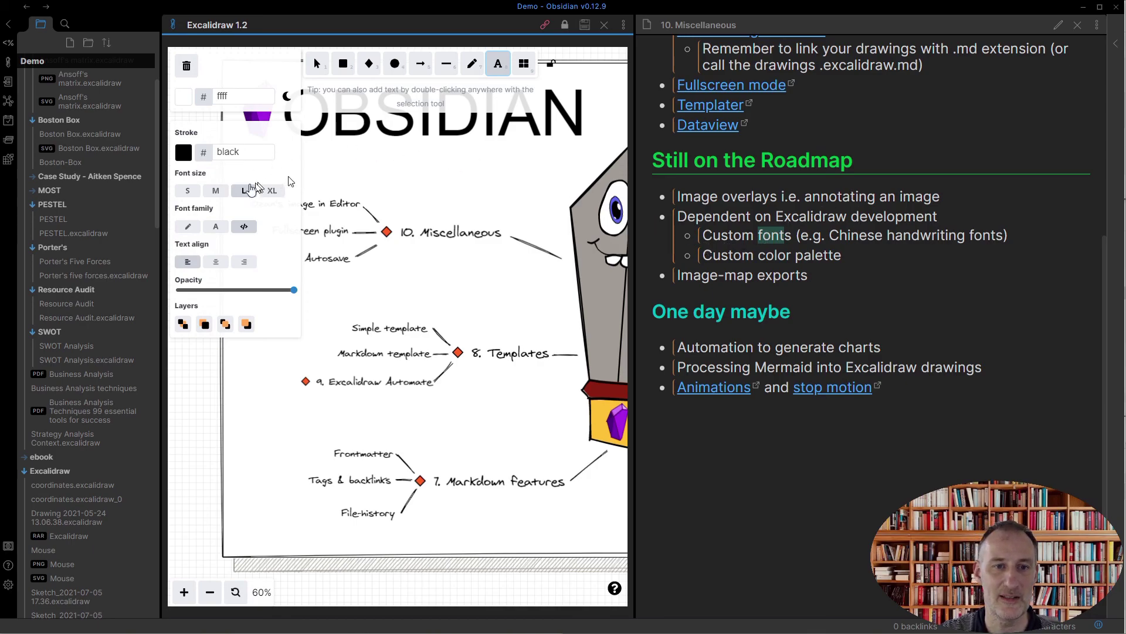
Check the text stroke colours, switch back to the Selection tool, and show the drawing's PNG/SVG export menu
left_click(183, 152)
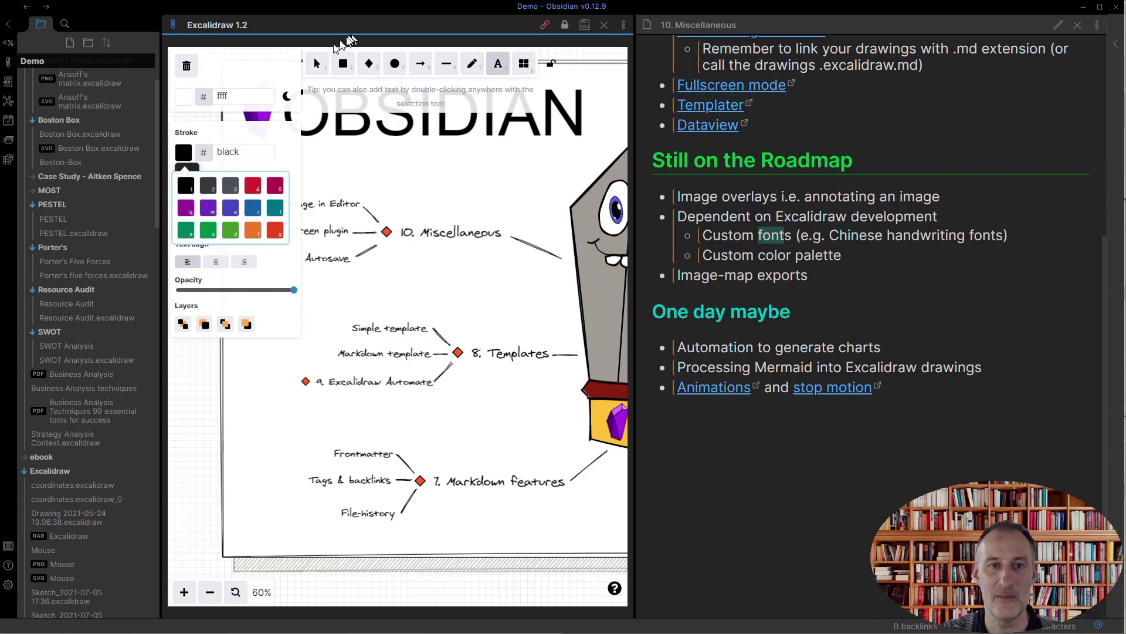
left_click(315, 67)
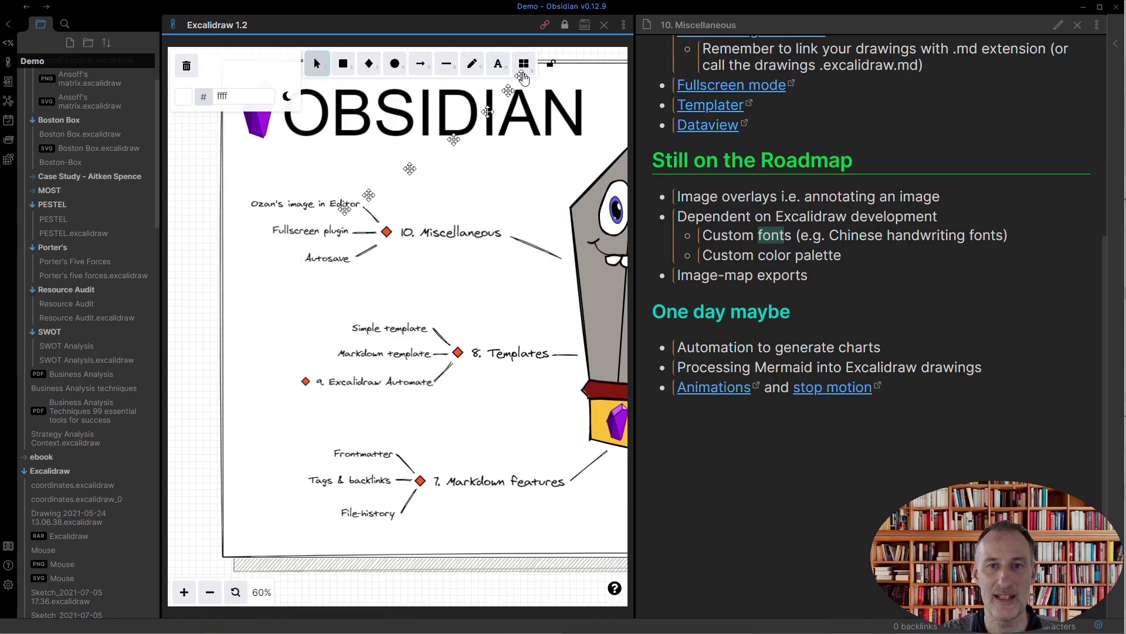
left_click(623, 25)
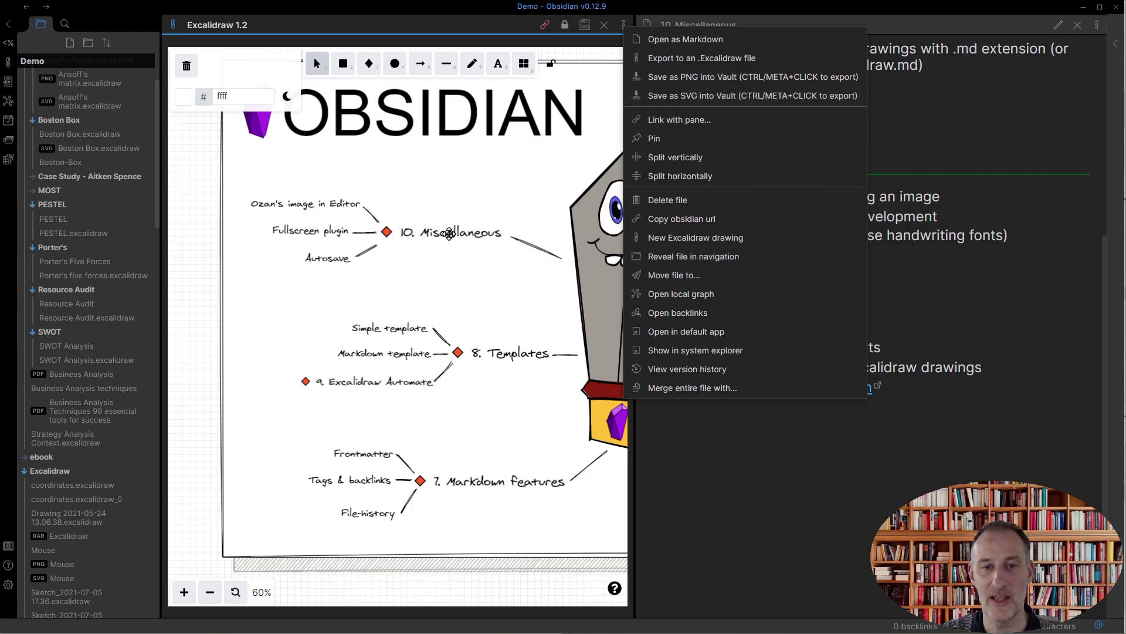
Dismiss the More options menu by clicking the canvas, showing the mind-map beside the Roadmap note
left_click(202, 351)
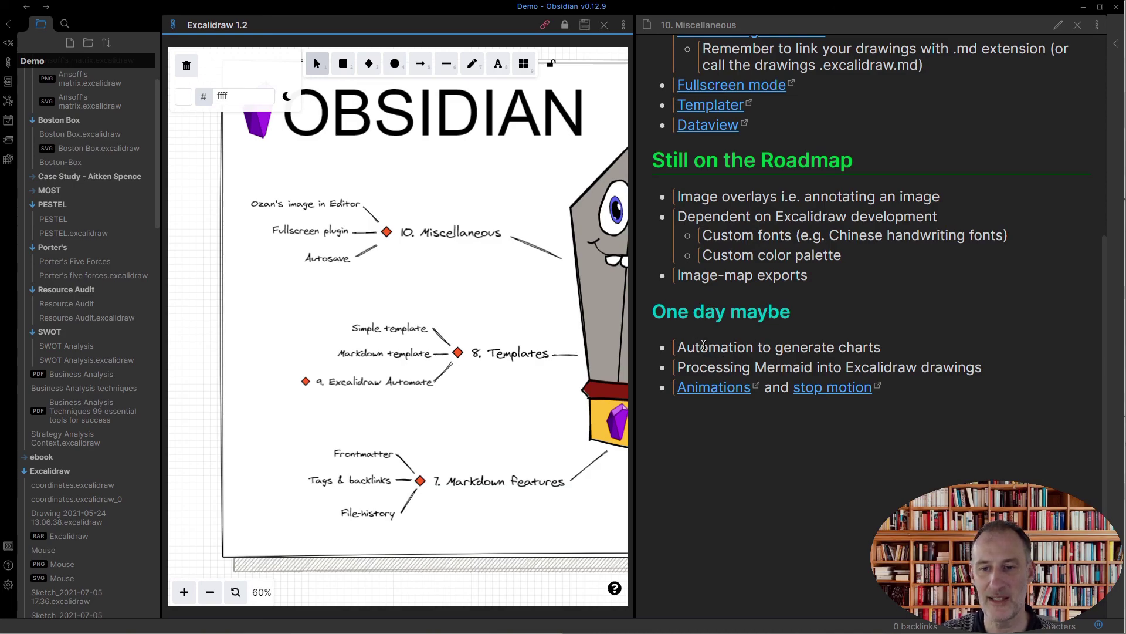
Highlight the charts automation item in the note and pan the mind-map to its right-hand branches
left_click_drag(679, 349, 788, 349)
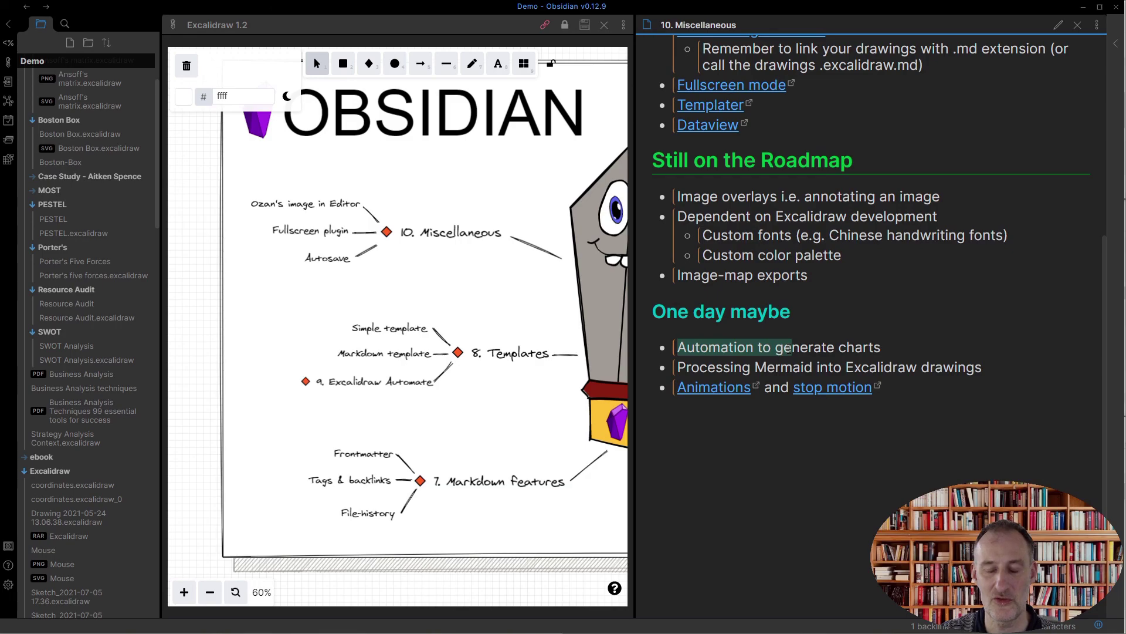
left_click_drag(503, 593, 100, 581)
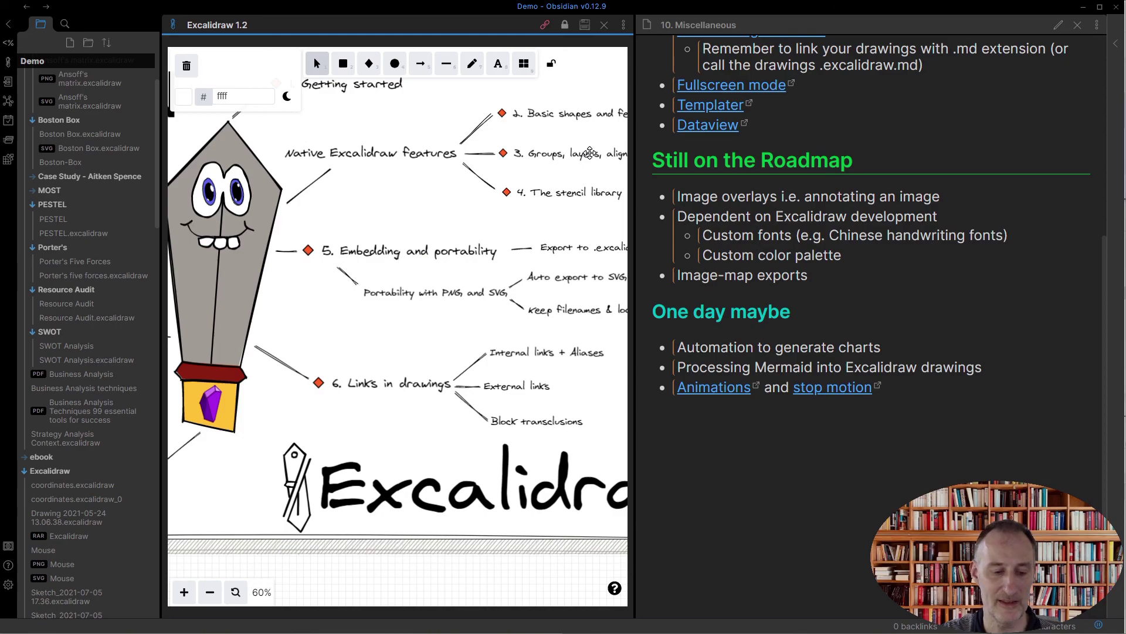
Open the '3. Groups, layers, alignment and more' note, scroll to Sample data, then close it
left_click(590, 152, "ctrl")
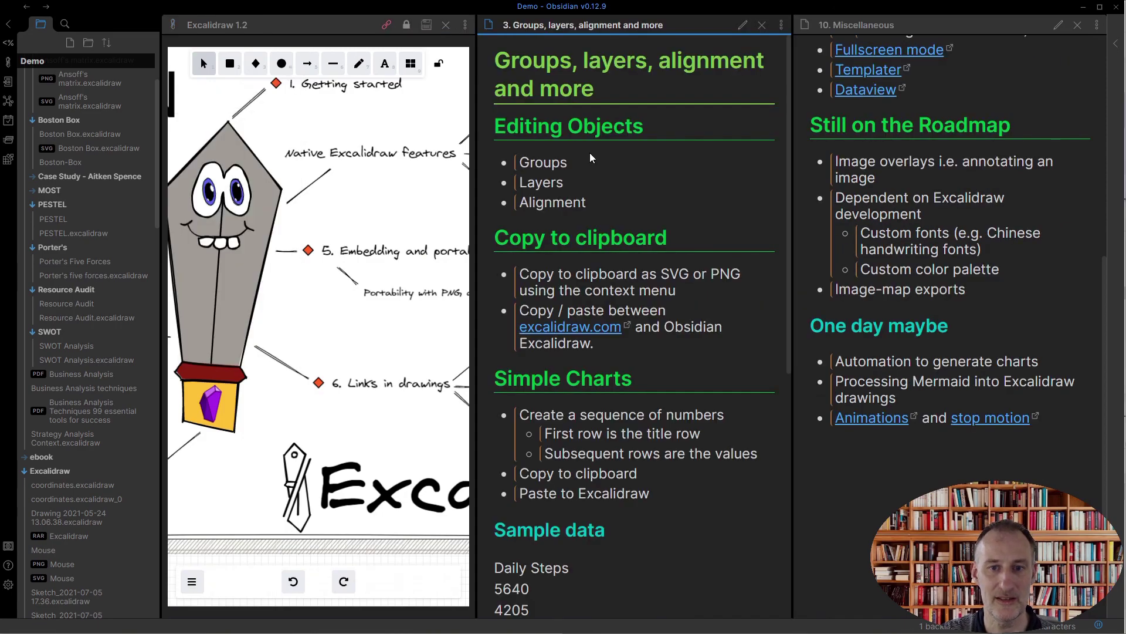
scroll(591, 157, "down", 4)
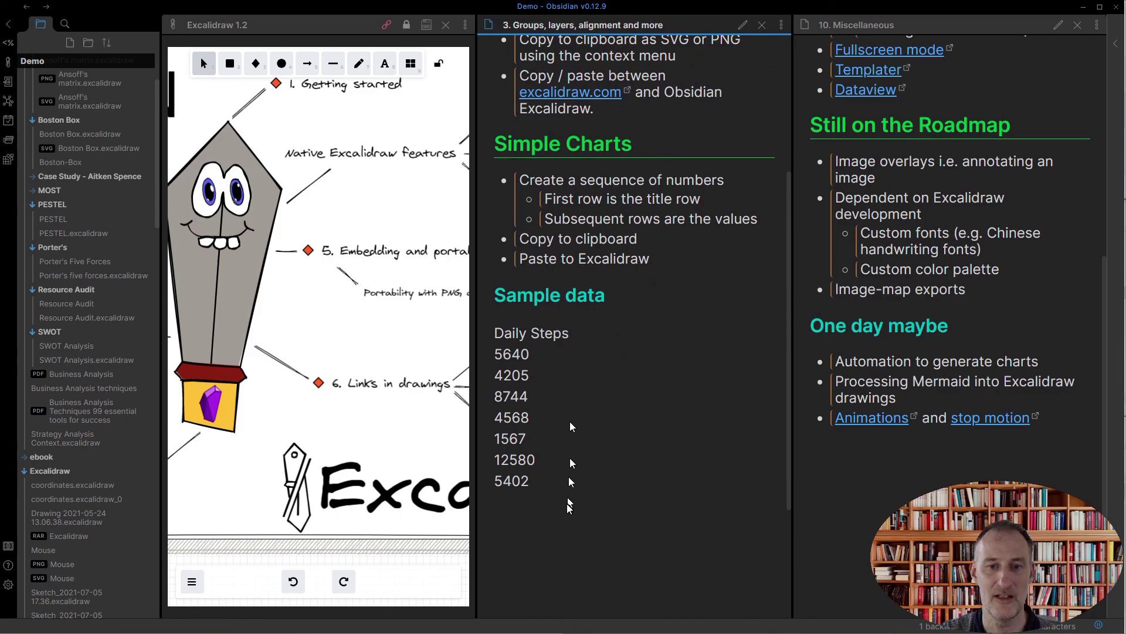
left_click(764, 25)
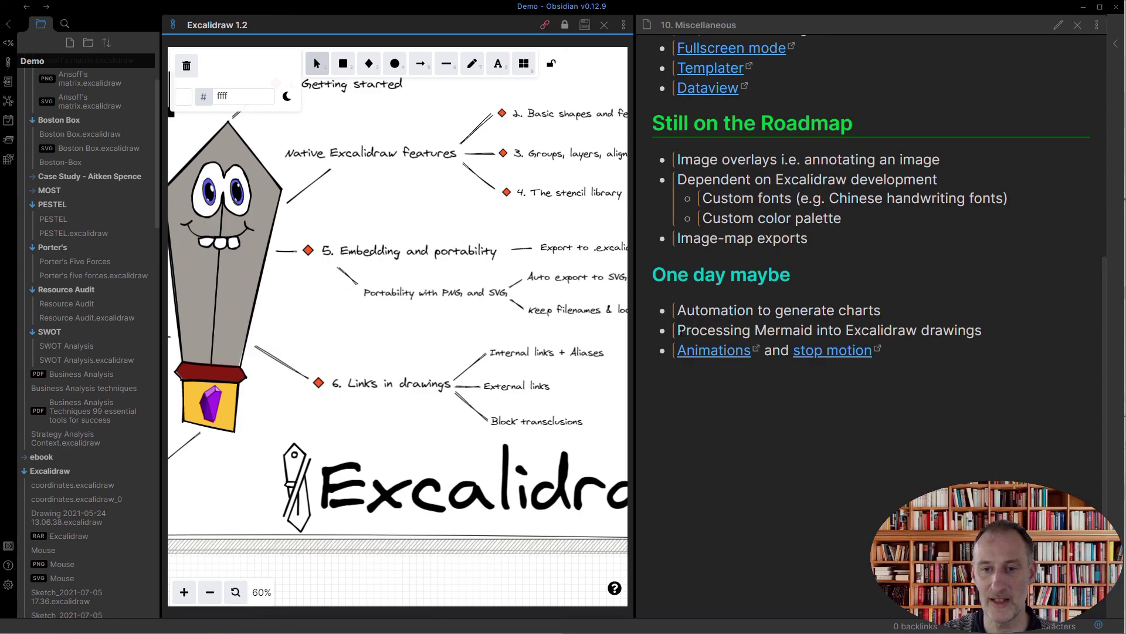
Highlight and clear the Mermaid item, then follow the stop motion link to the excalidraw-claymate GitHub page
left_click_drag(676, 330, 801, 324)
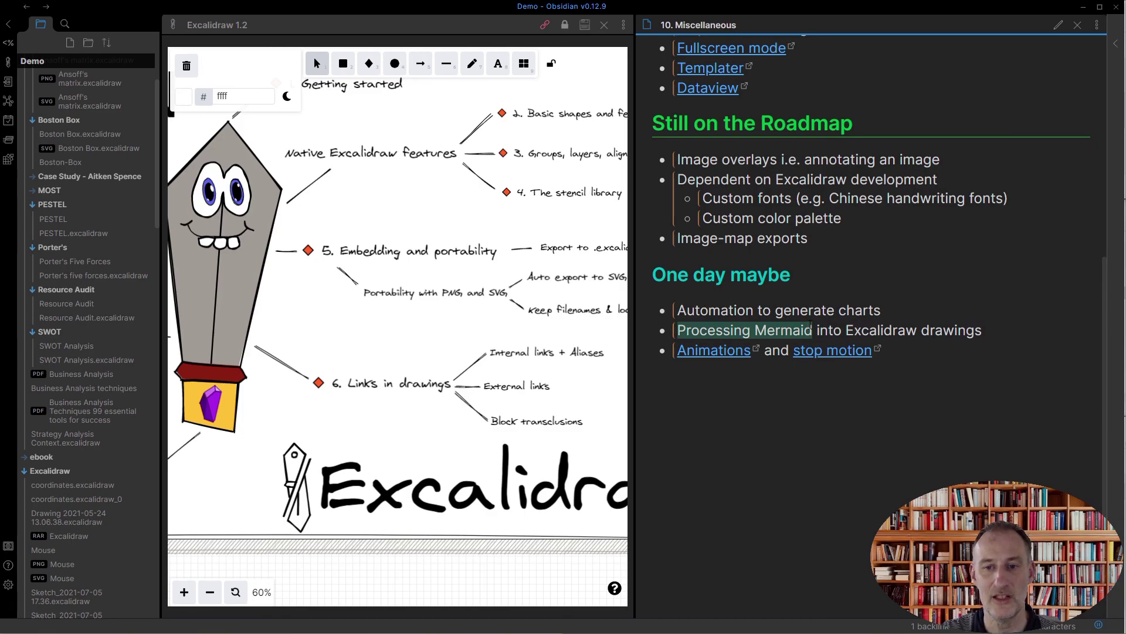
left_click_drag(811, 326, 1000, 333)
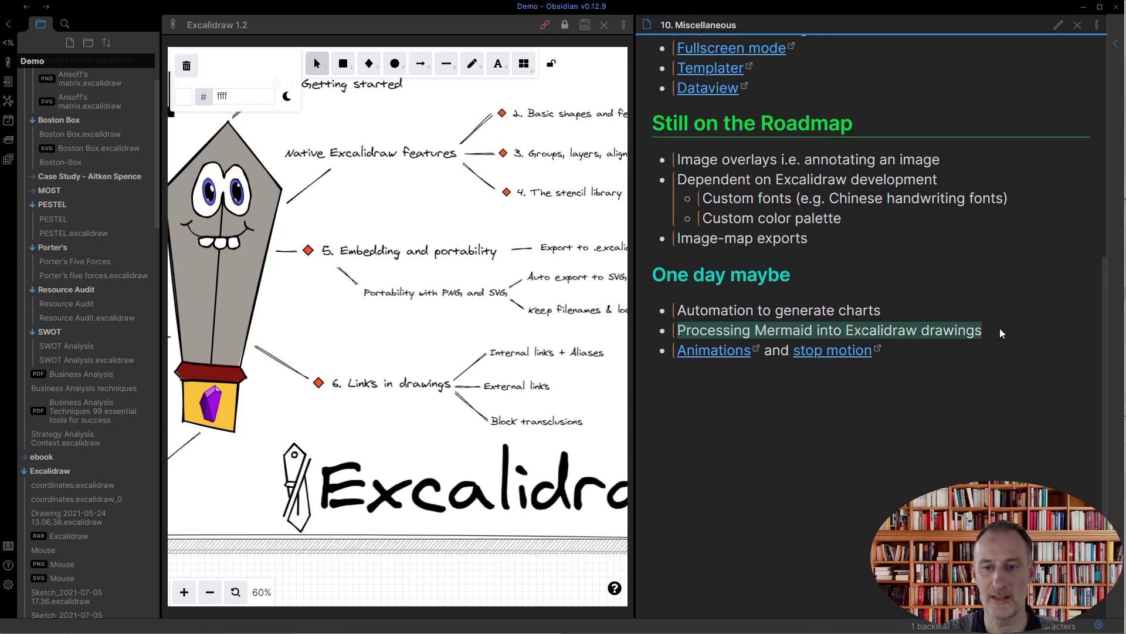
left_click(768, 449)
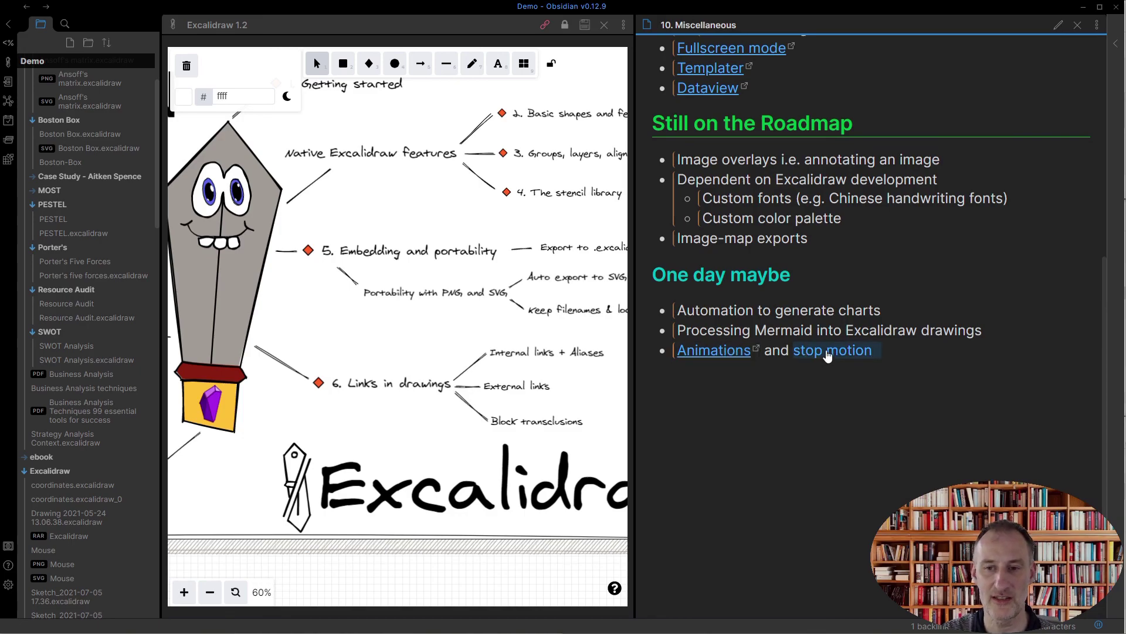
left_click(828, 352)
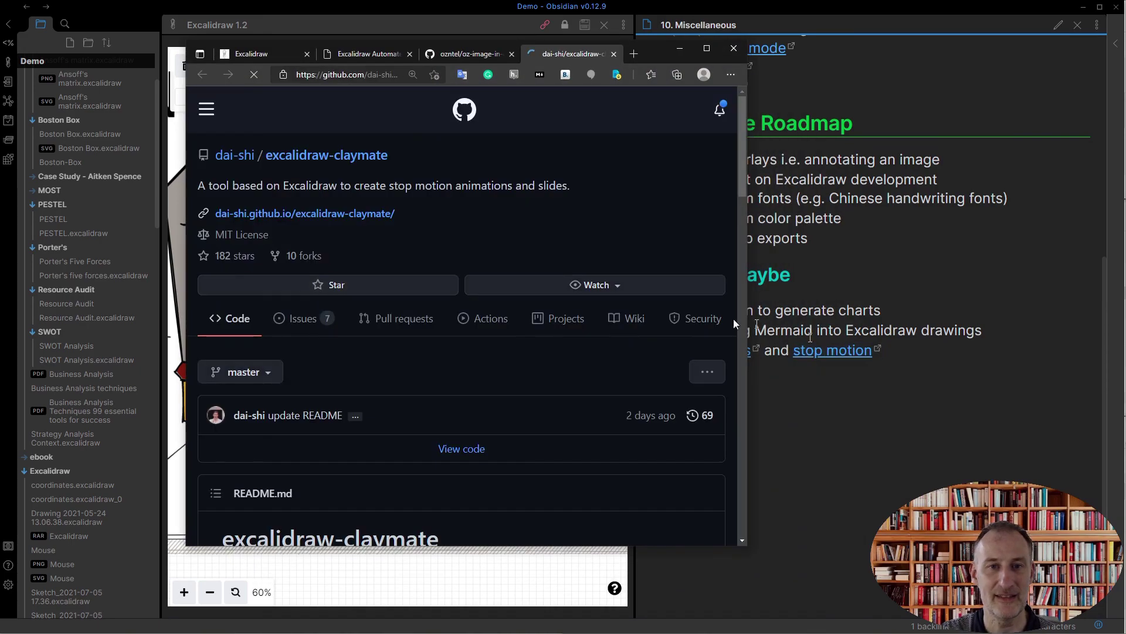
Skim the claymate README, minimize the browser, and show the mind-map full screen with Ctrl+Shift+F
scroll(423, 300, "down", 2)
scroll(421, 298, "down", 5)
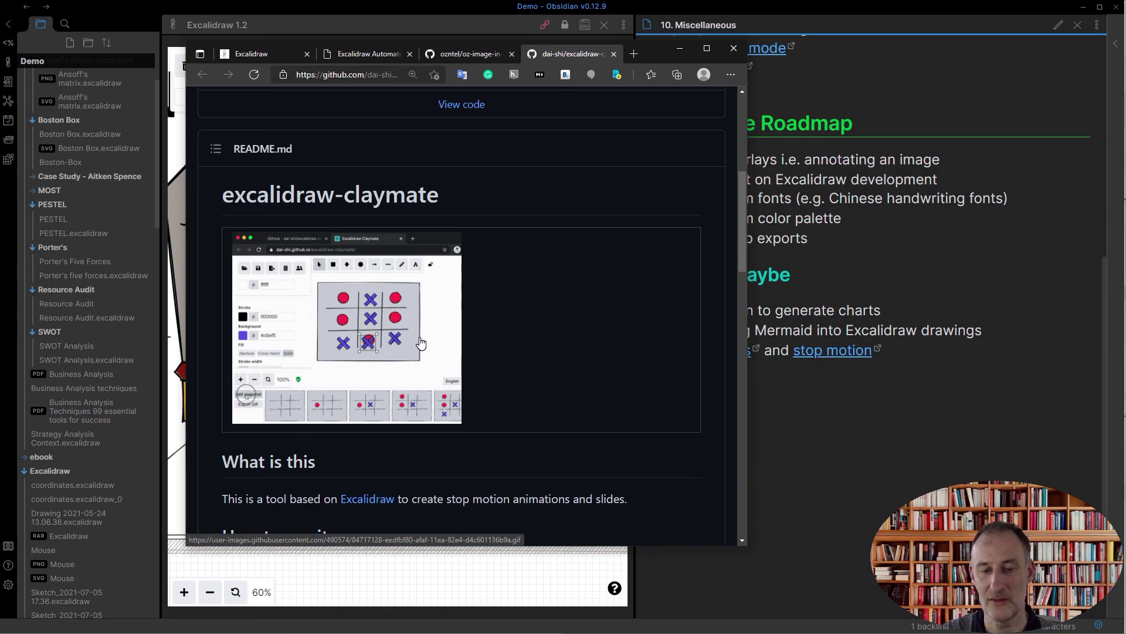
left_click(681, 49)
key("ctrl+shift+f")
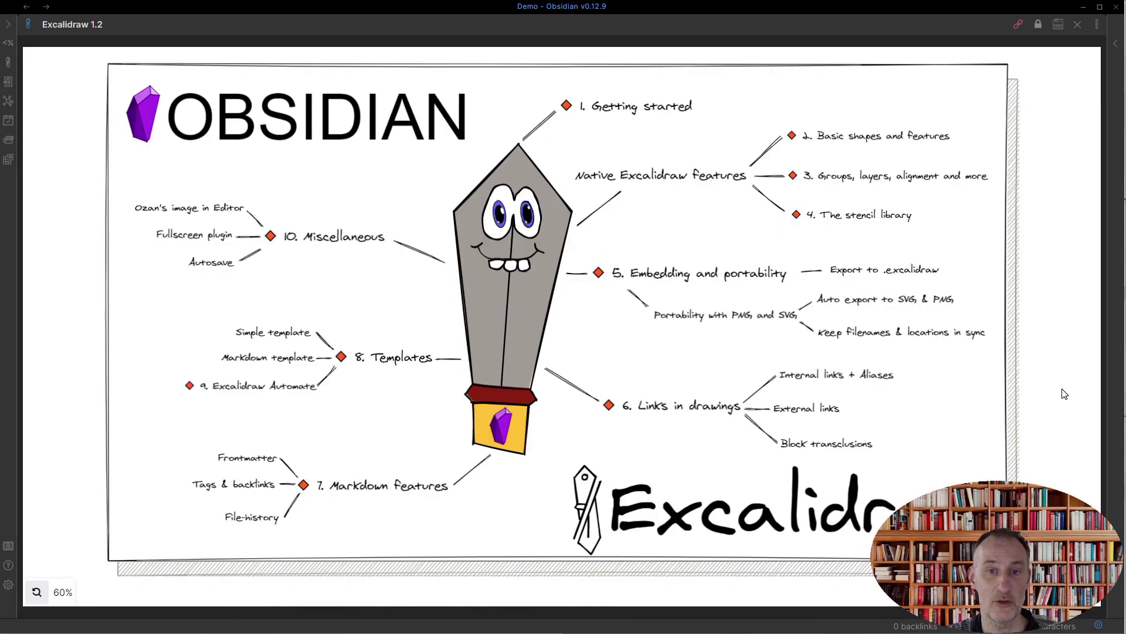